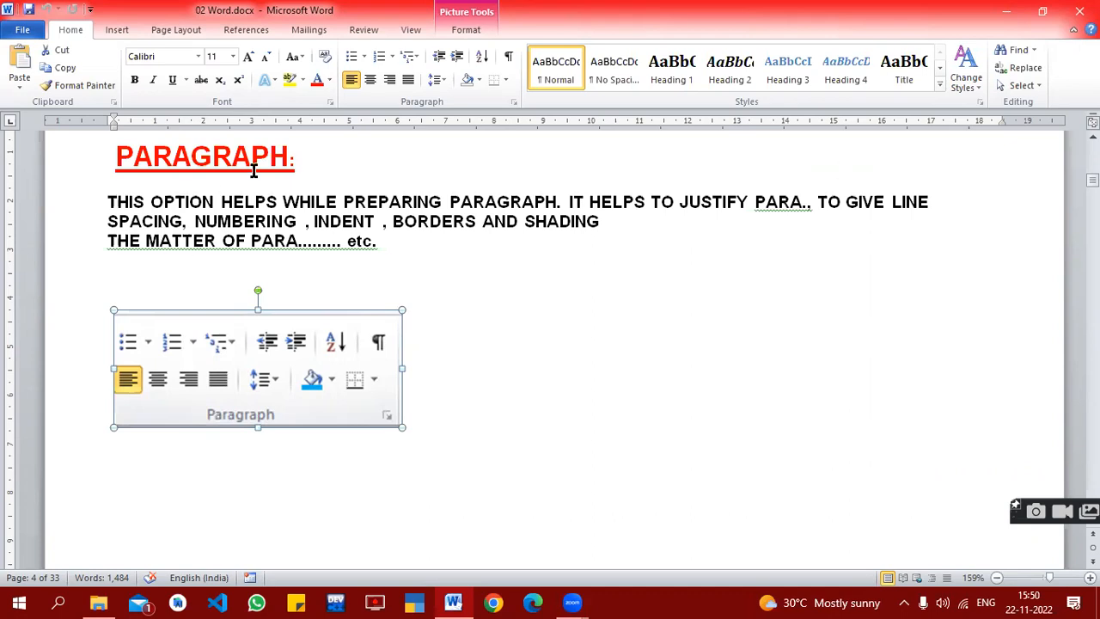
# - Review the Word notes on Paragraph, Styles, Find and Replace, and the Insert options for cover page, blank page and page break
pyautogui.click(356, 206)
pyautogui.scroll(-10, 356, 209)
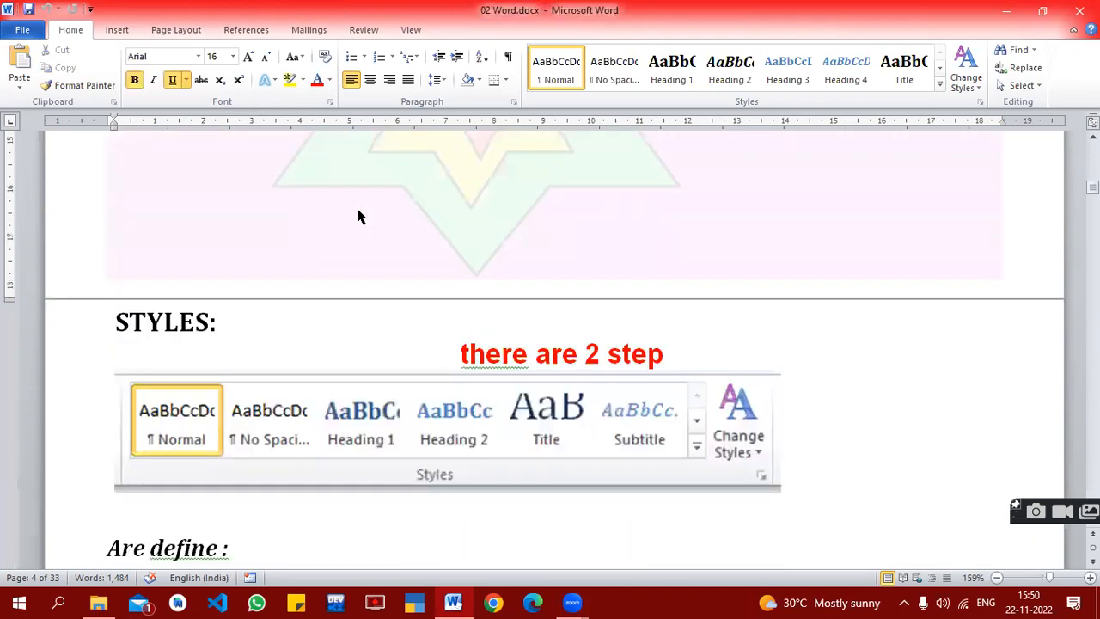
pyautogui.scroll(-2, 287, 192)
pyautogui.click(288, 191)
pyautogui.scroll(-5, 400, 255)
pyautogui.scroll(-3, 402, 255)
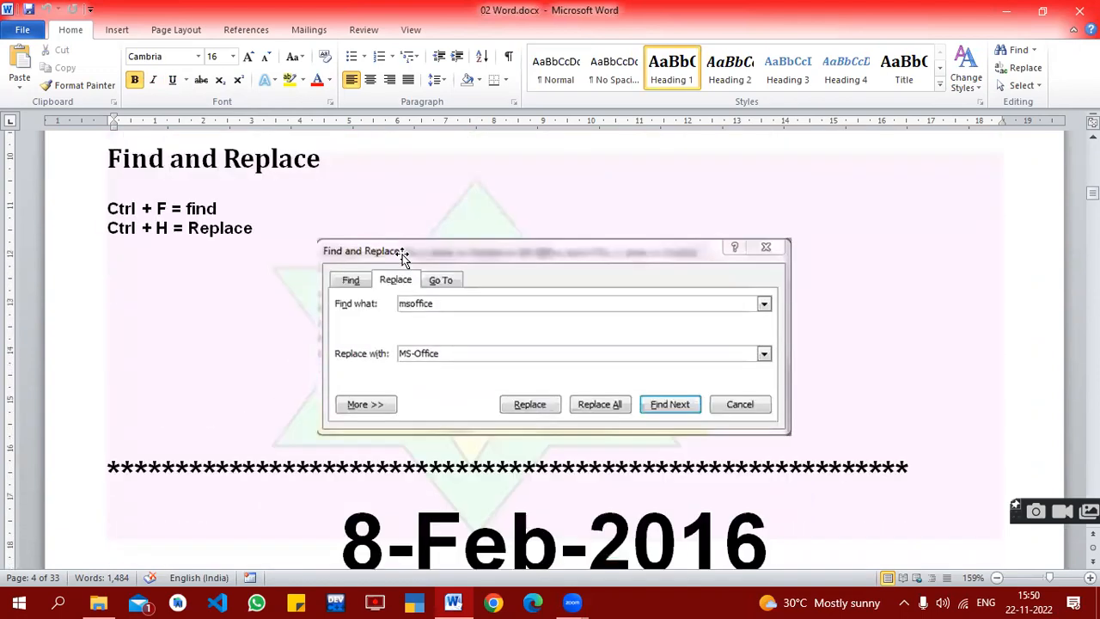
pyautogui.click(327, 180)
pyautogui.scroll(-6, 476, 295)
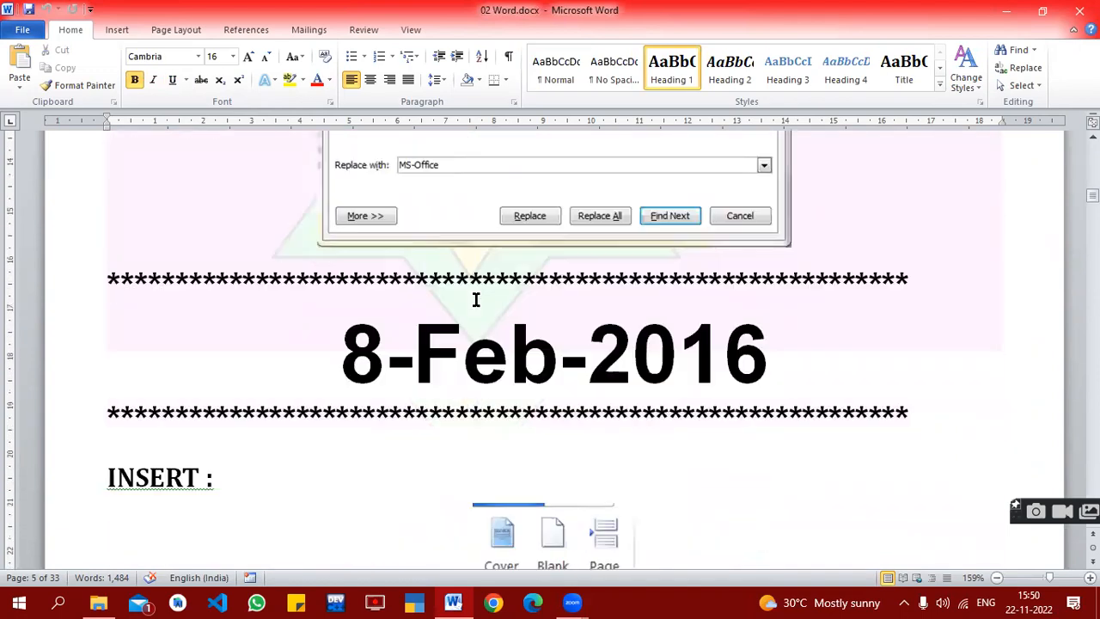
pyautogui.scroll(-3, 334, 296)
pyautogui.scroll(-1, 334, 296)
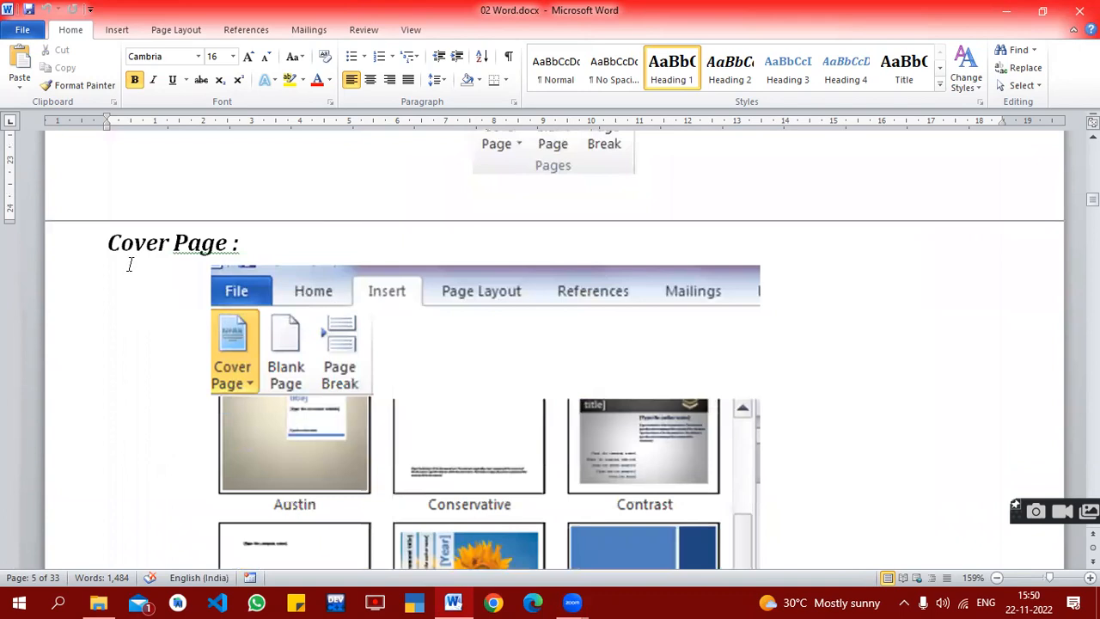
pyautogui.scroll(-9, 247, 326)
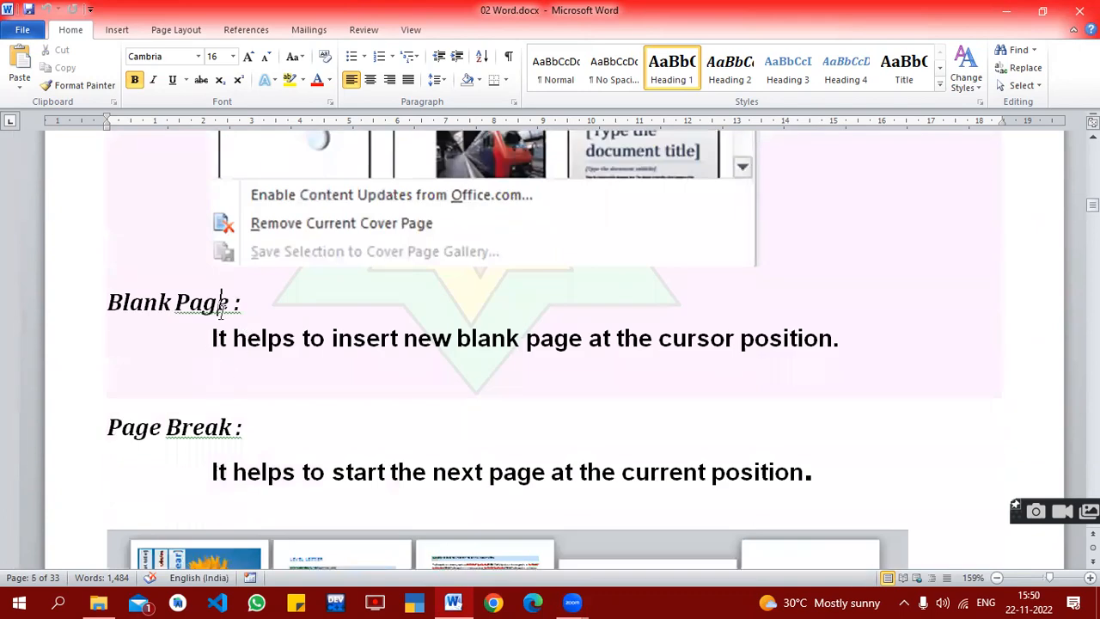
pyautogui.click(221, 427)
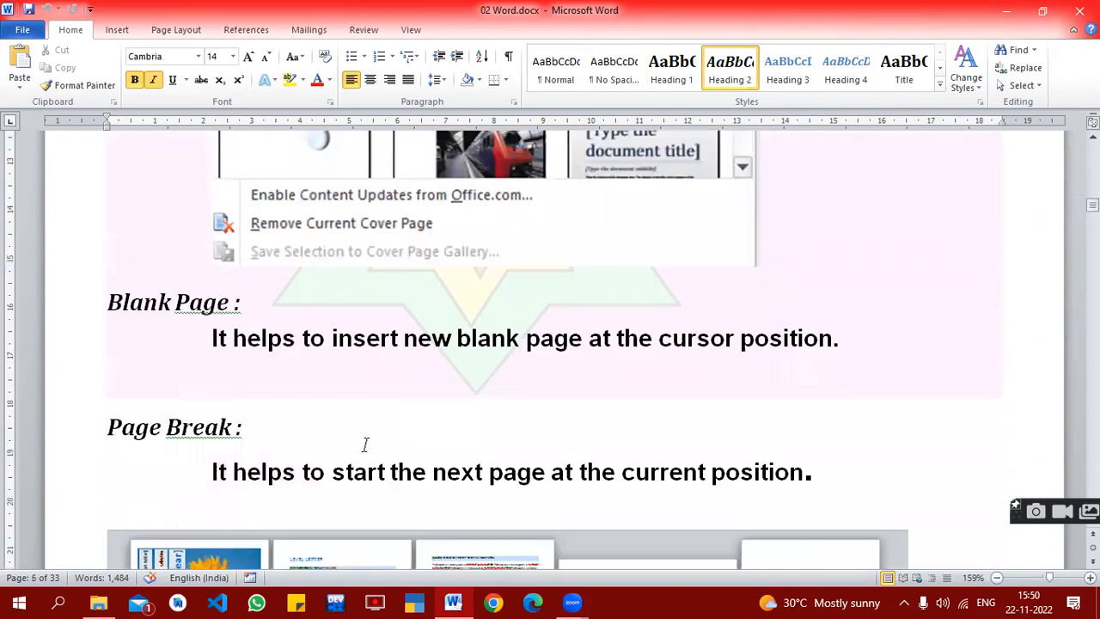
pyautogui.scroll(20, 366, 444)
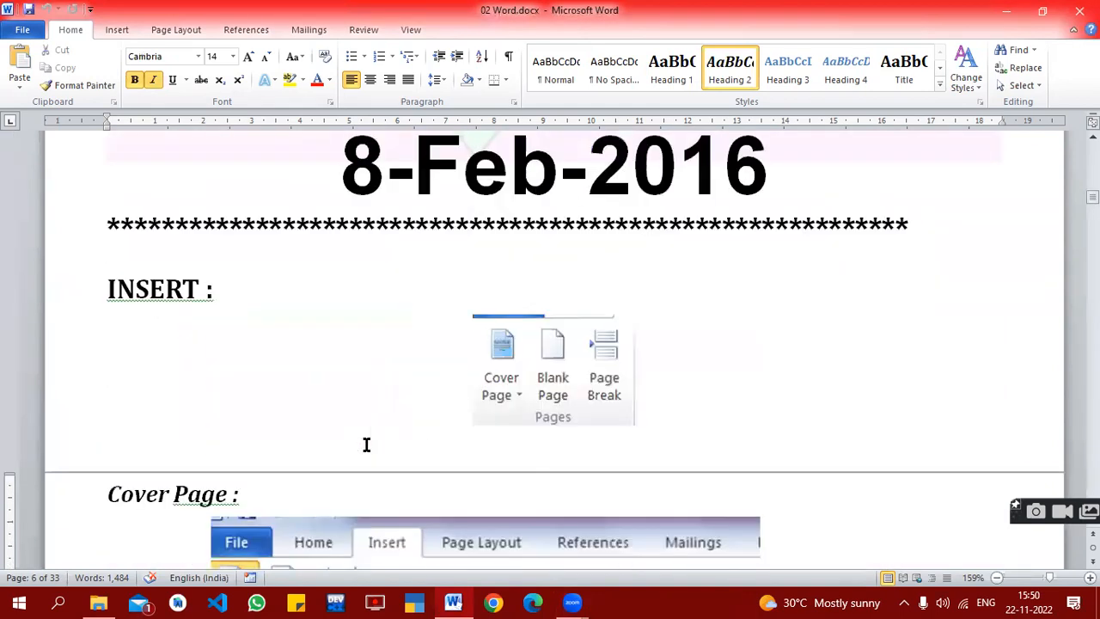
pyautogui.scroll(20, 366, 444)
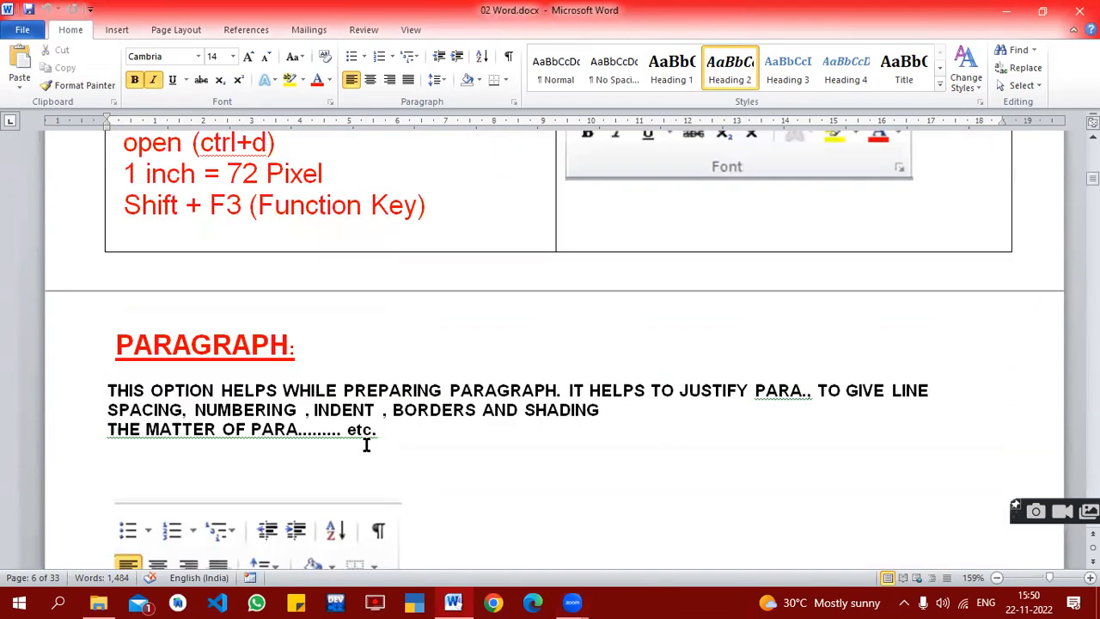
pyautogui.click(301, 244)
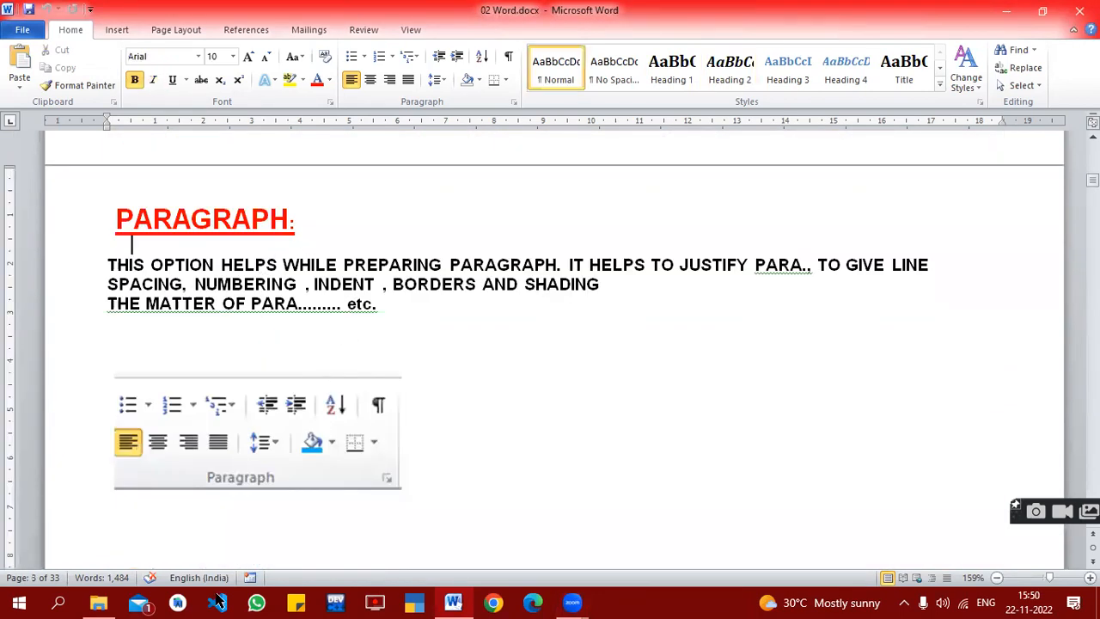
# - Search Windows for "word" and launch Microsoft Word 2010 with a new blank document
pyautogui.click(26, 602)
pyautogui.write('word')
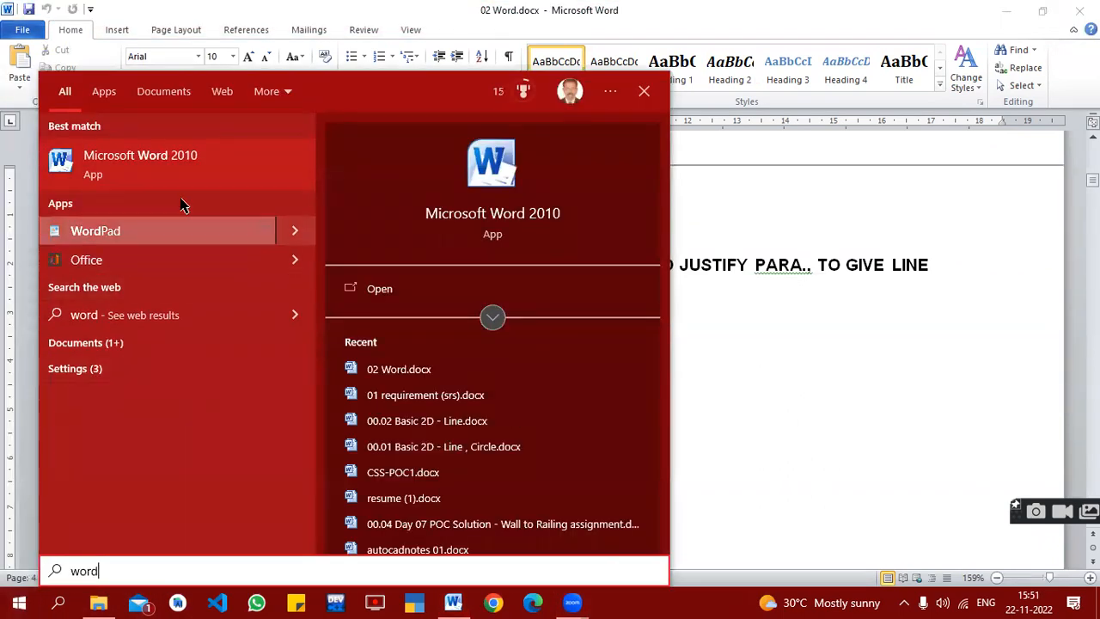
pyautogui.click(187, 171)
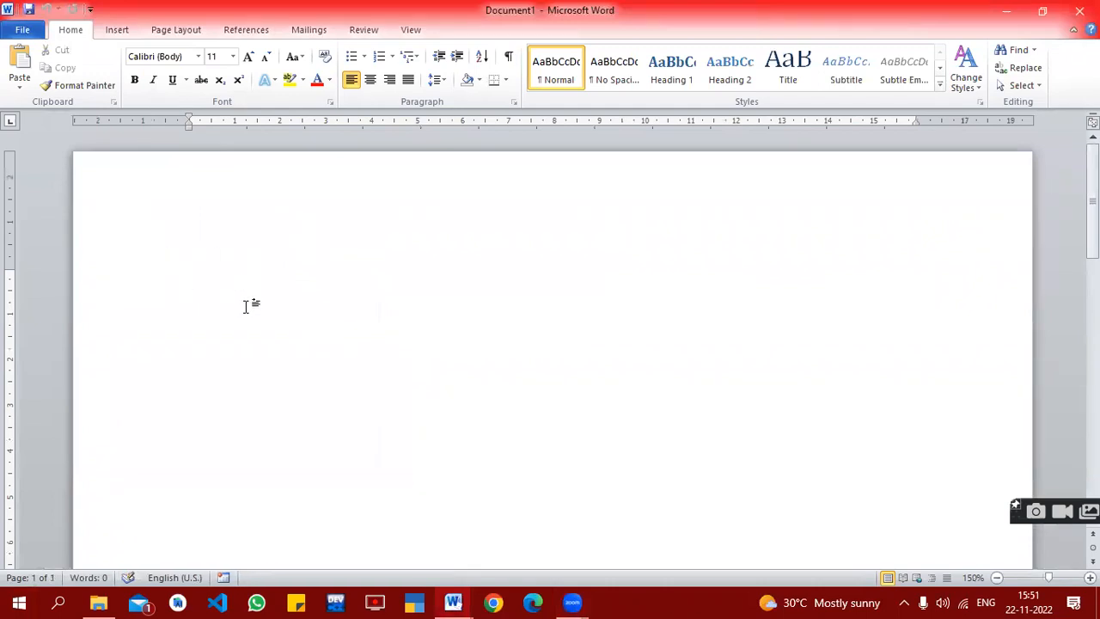
# - Switch to Chrome, search Google for "lorem ipsum" and open the Lipsum generator page on lipsum.com
pyautogui.click(490, 601)
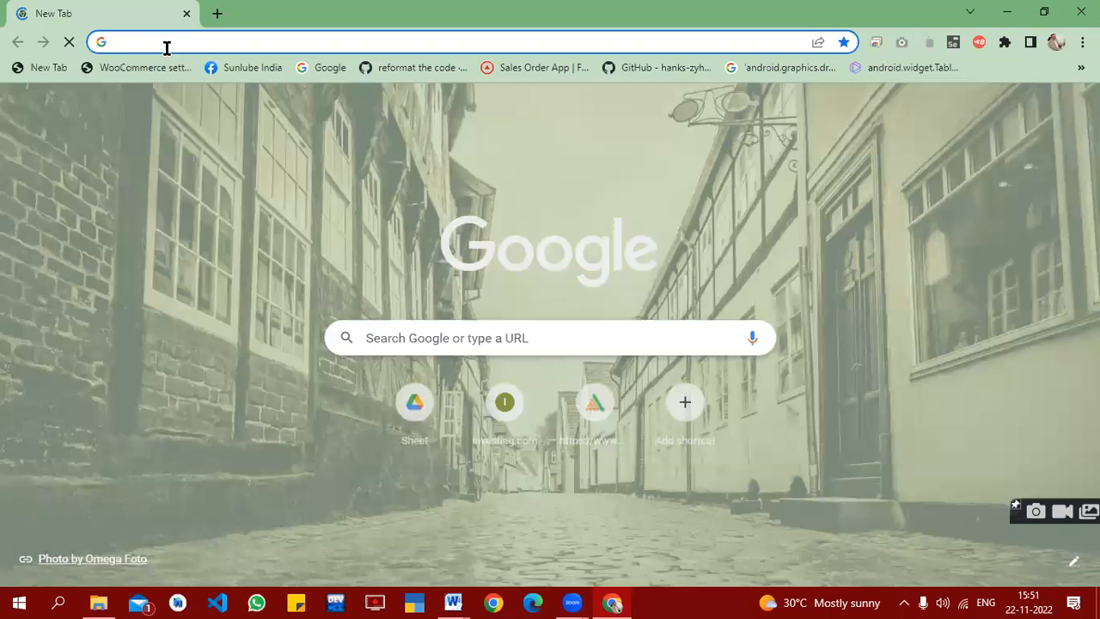
pyautogui.click(166, 48)
pyautogui.write('lansinfosystem.com')
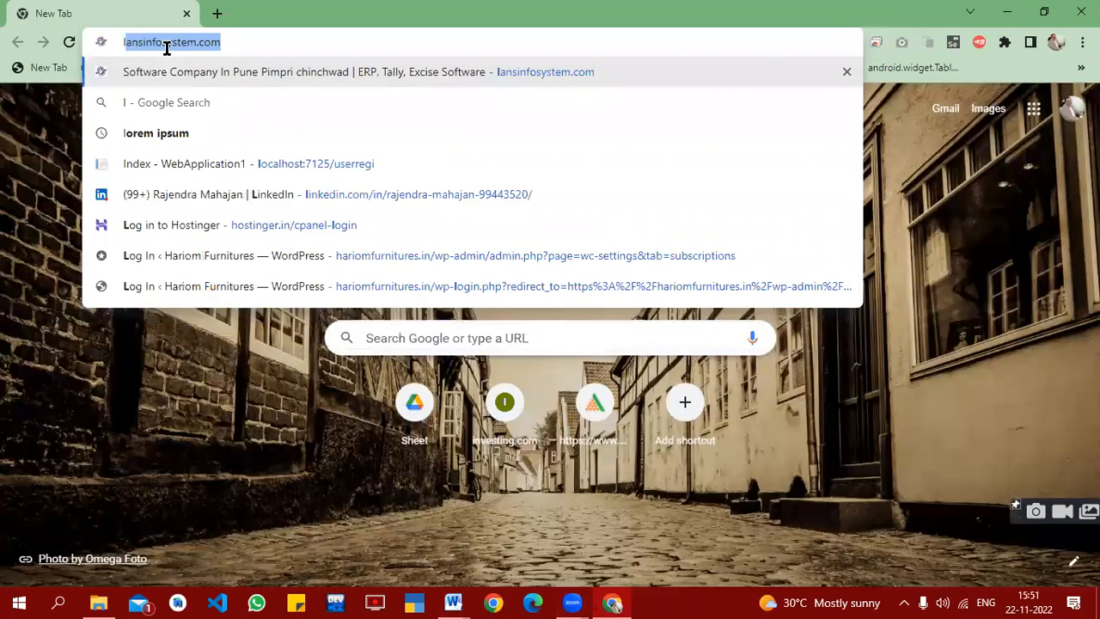
pyautogui.press('Down')
pyautogui.press('Down')
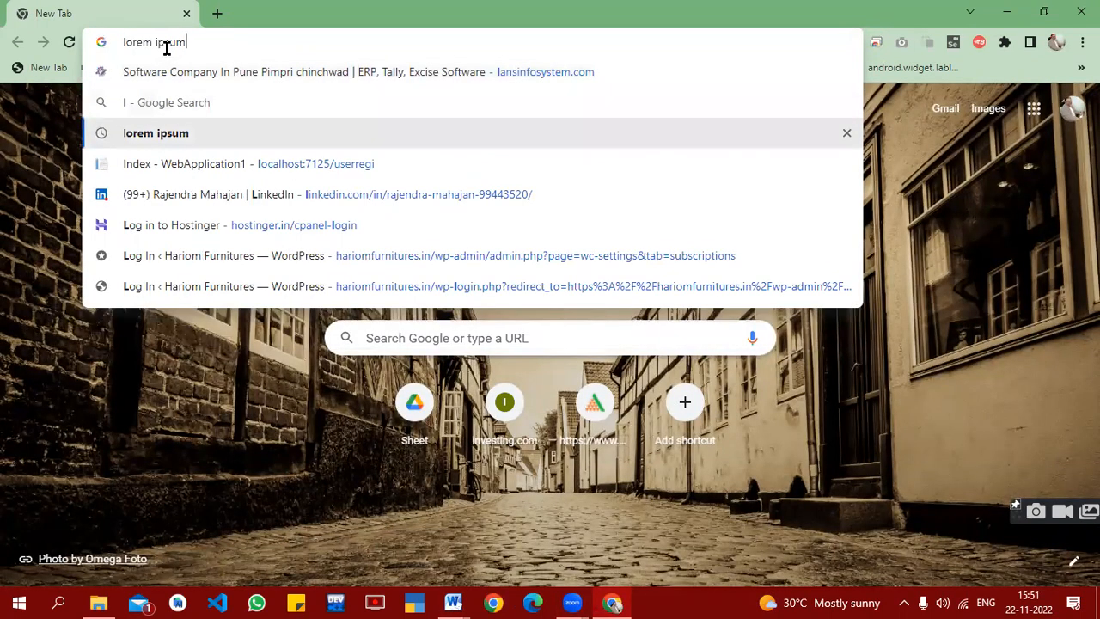
pyautogui.press('Return')
pyautogui.moveTo(275, 138); pyautogui.dragTo(140, 140)
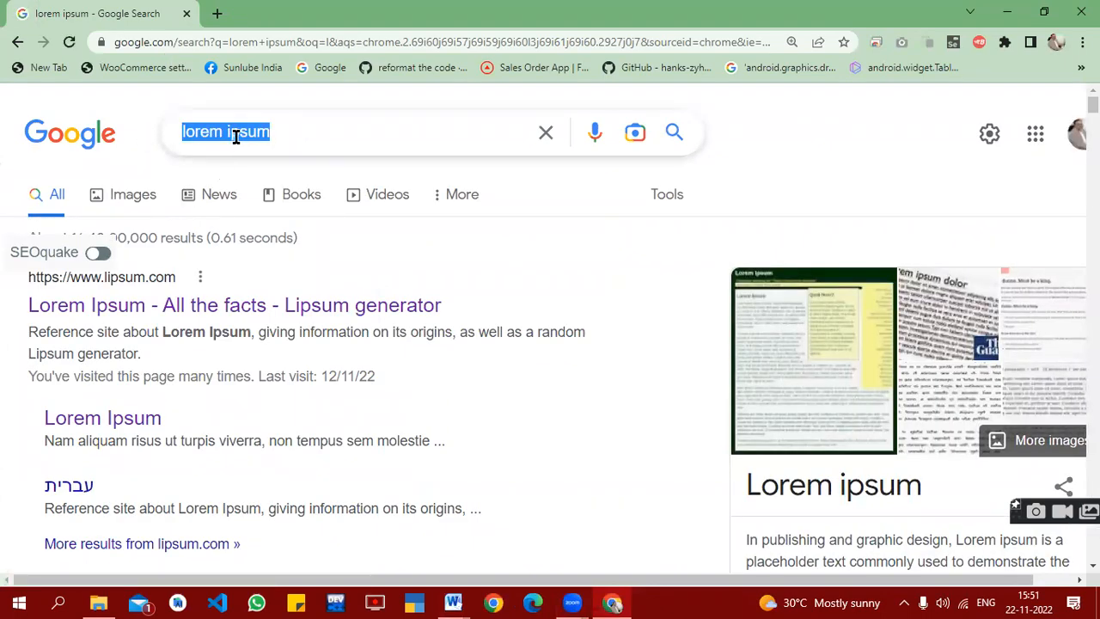
pyautogui.click(265, 308)
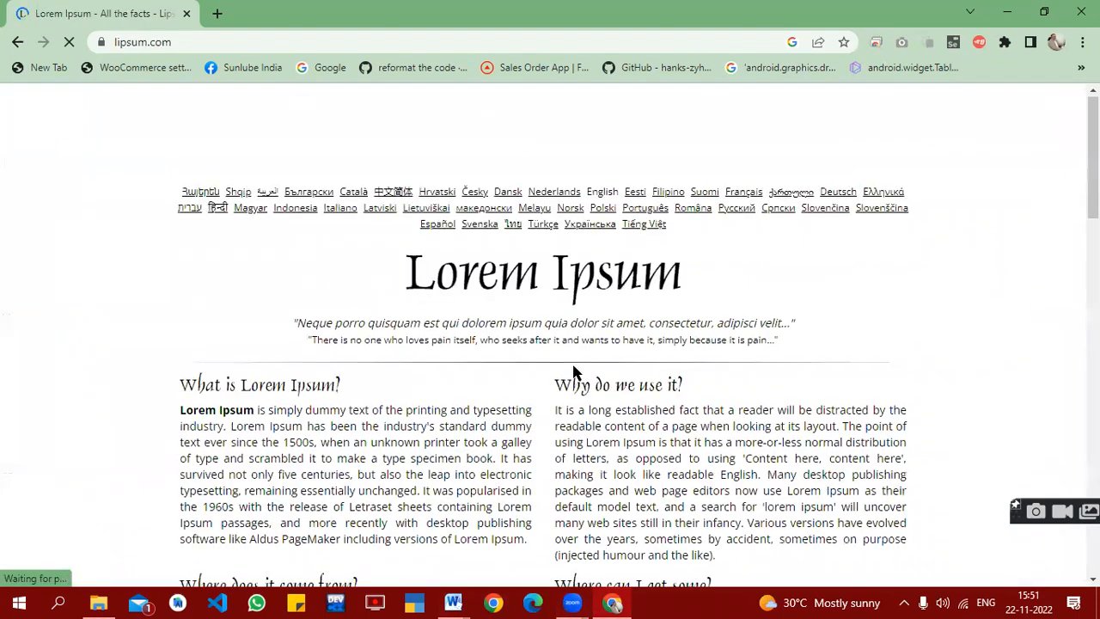
# - Copy the paragraph under "What is Lorem Ipsum?" from the web page and paste it into the blank Word document
pyautogui.scroll(-2, 573, 365)
pyautogui.moveTo(525, 378); pyautogui.dragTo(183, 250)
pyautogui.hotkey('ctrl', 'c')
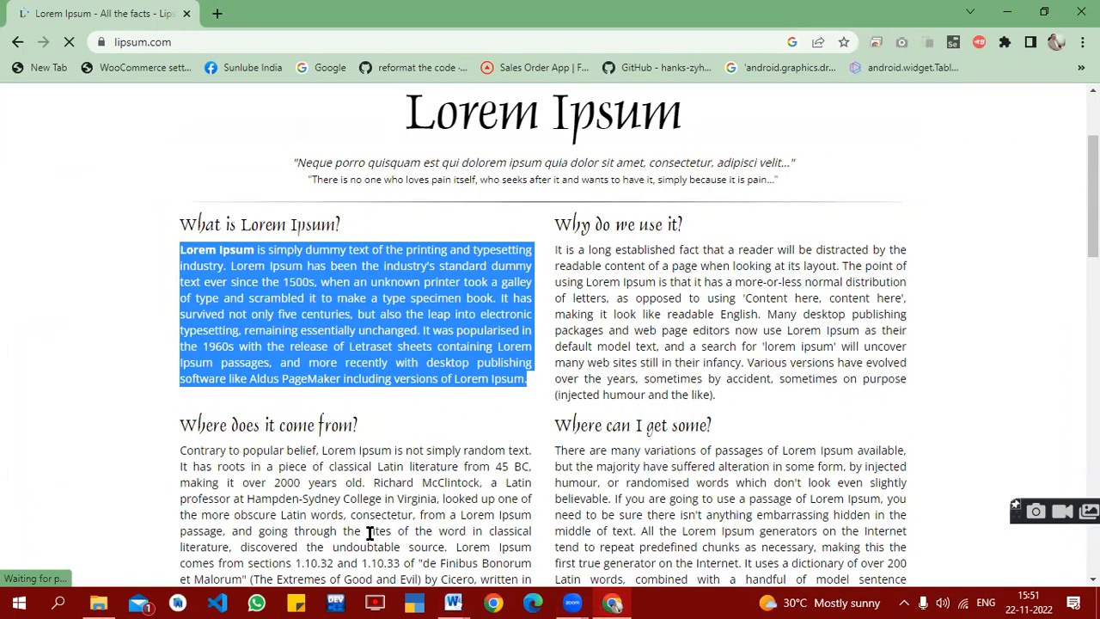
pyautogui.click(453, 601)
pyautogui.click(482, 560)
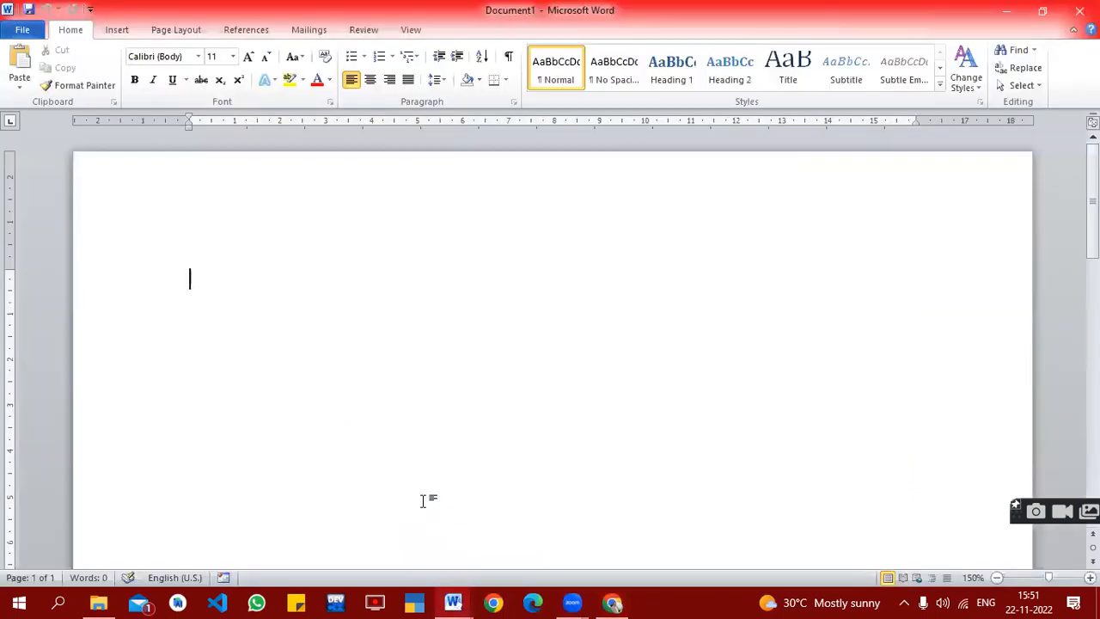
pyautogui.hotkey('ctrl', 'v')
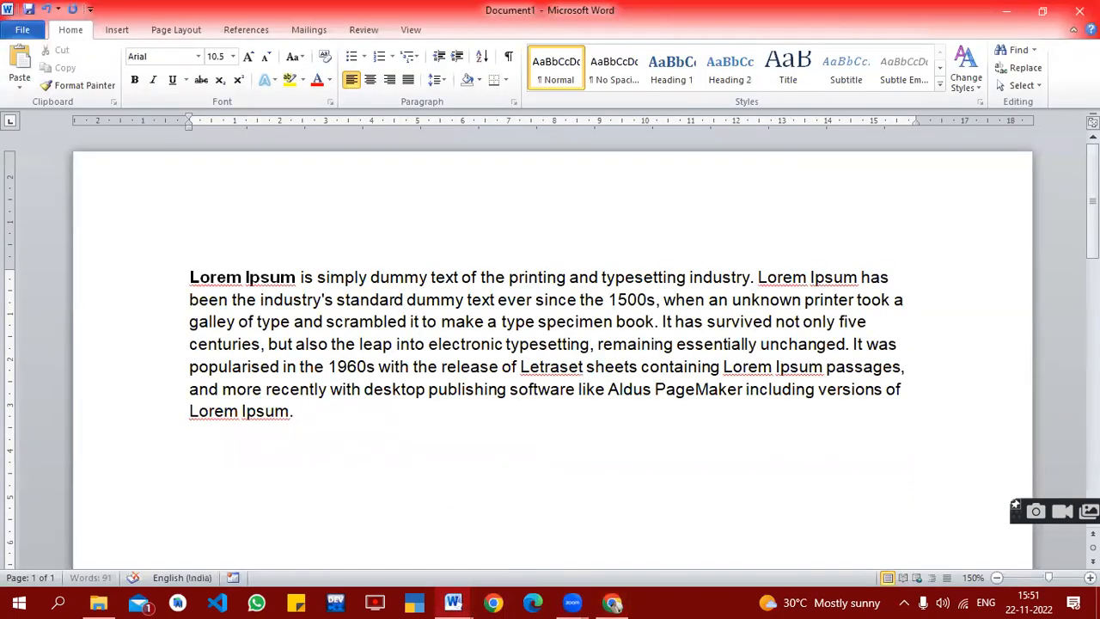
# - Copy the paragraph under "Why do we use it?" from lipsum.com and paste it below the first paragraph in Word
pyautogui.hotkey('alt', 'Tab')
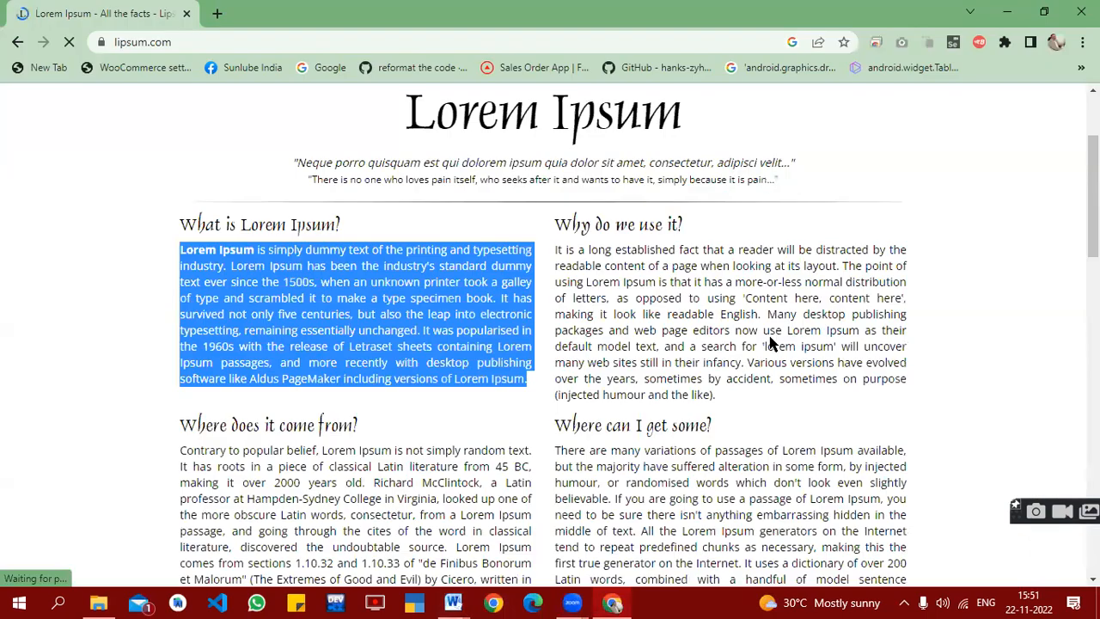
pyautogui.moveTo(717, 397); pyautogui.dragTo(559, 252)
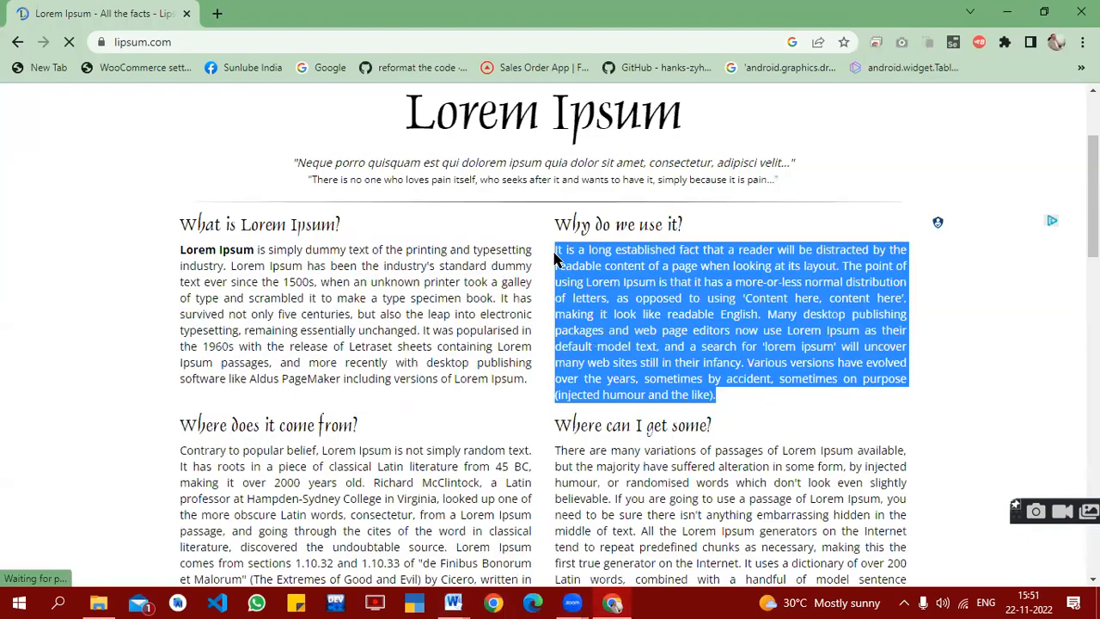
pyautogui.hotkey('ctrl', 'c')
pyautogui.hotkey('alt', 'Tab')
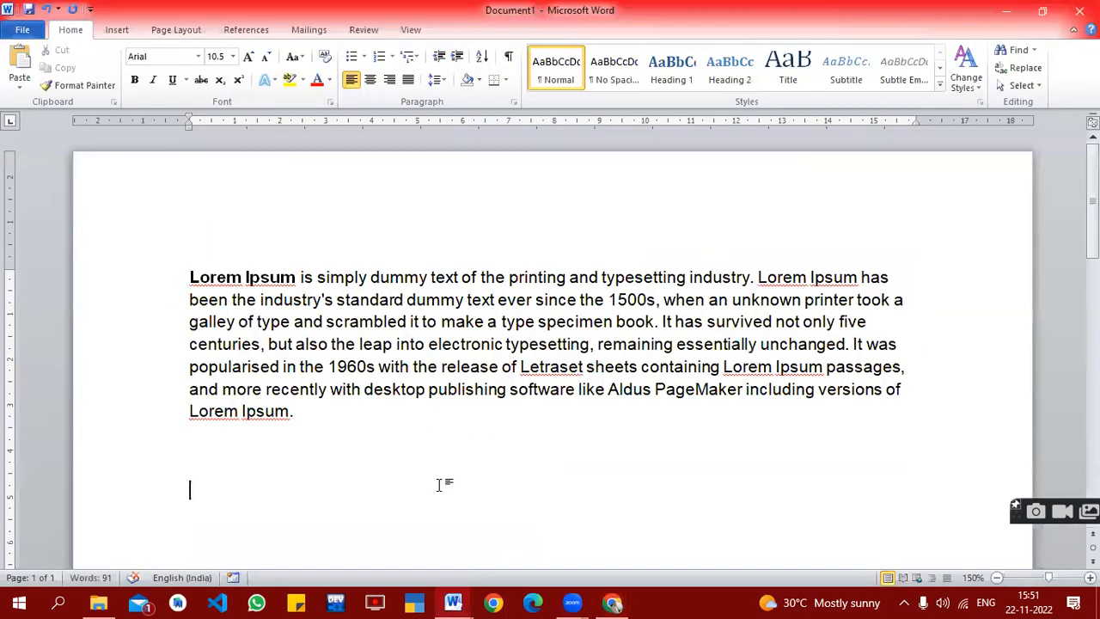
pyautogui.hotkey('ctrl', 'v')
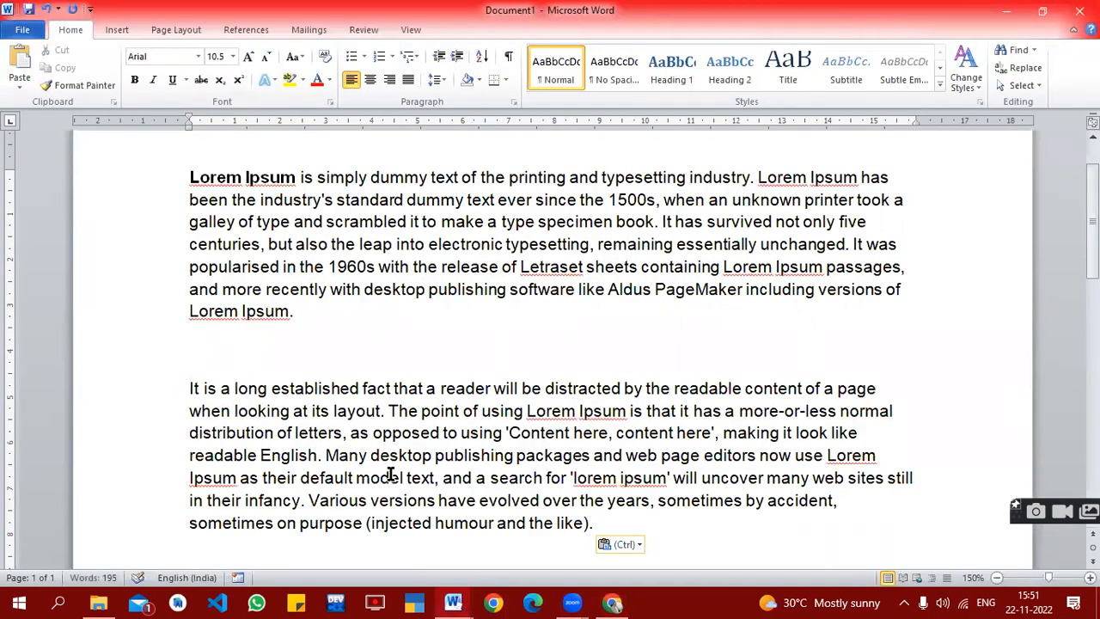
# - Copy the heading "What is Lorem Ipsum?" from lipsum.com and paste it between the two paragraphs in the Word document
pyautogui.hotkey('alt', 'Tab')
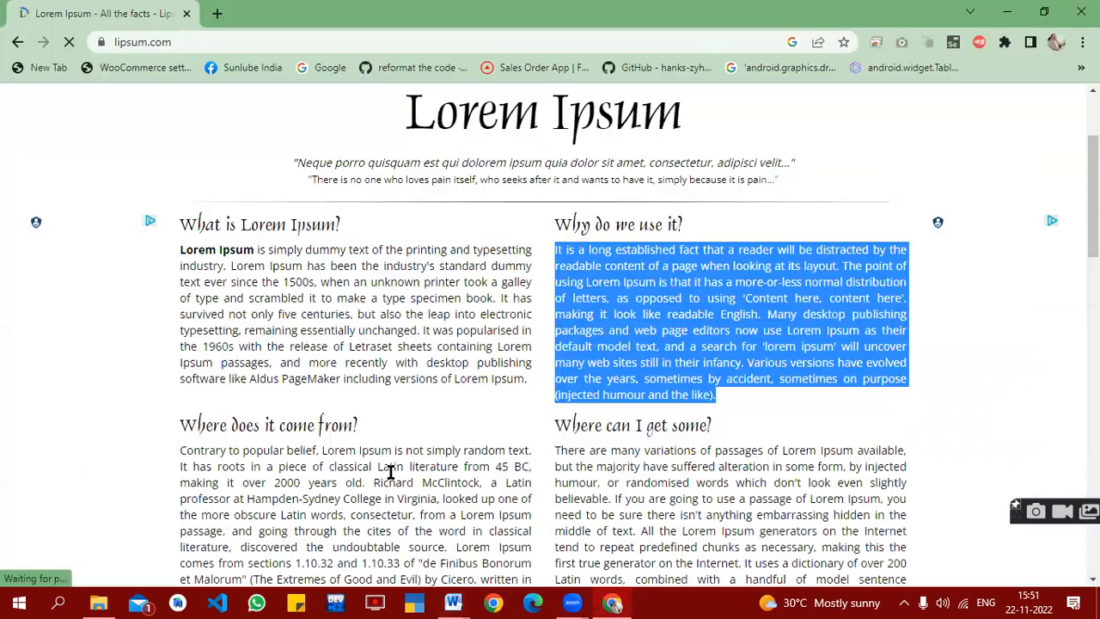
pyautogui.moveTo(344, 225); pyautogui.dragTo(183, 223)
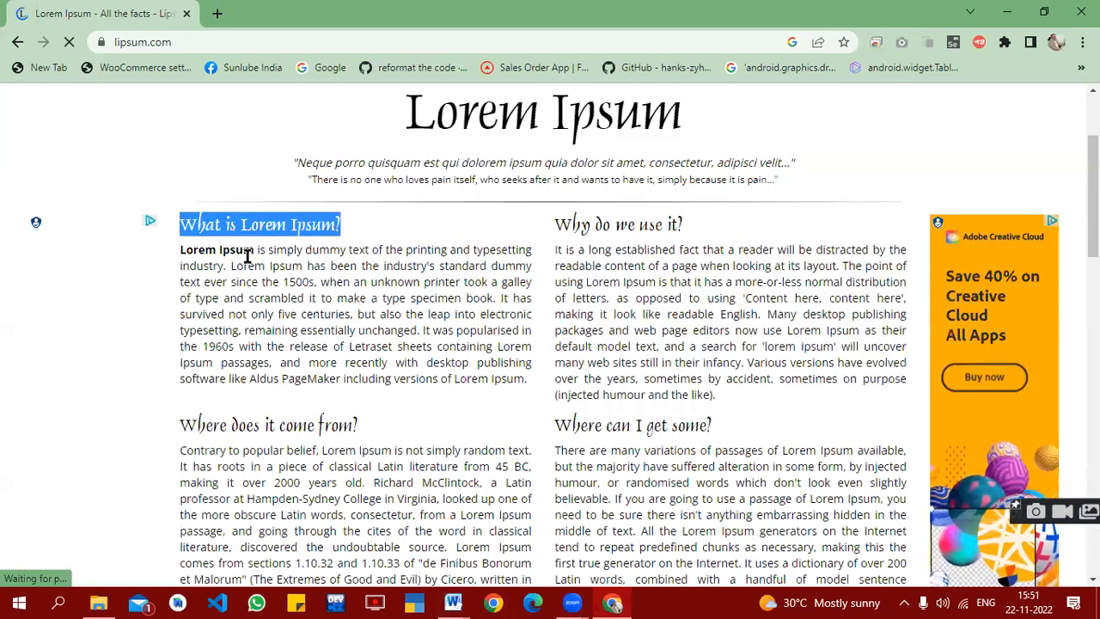
pyautogui.hotkey('ctrl', 'c')
pyautogui.hotkey('alt', 'Tab')
pyautogui.click(314, 368)
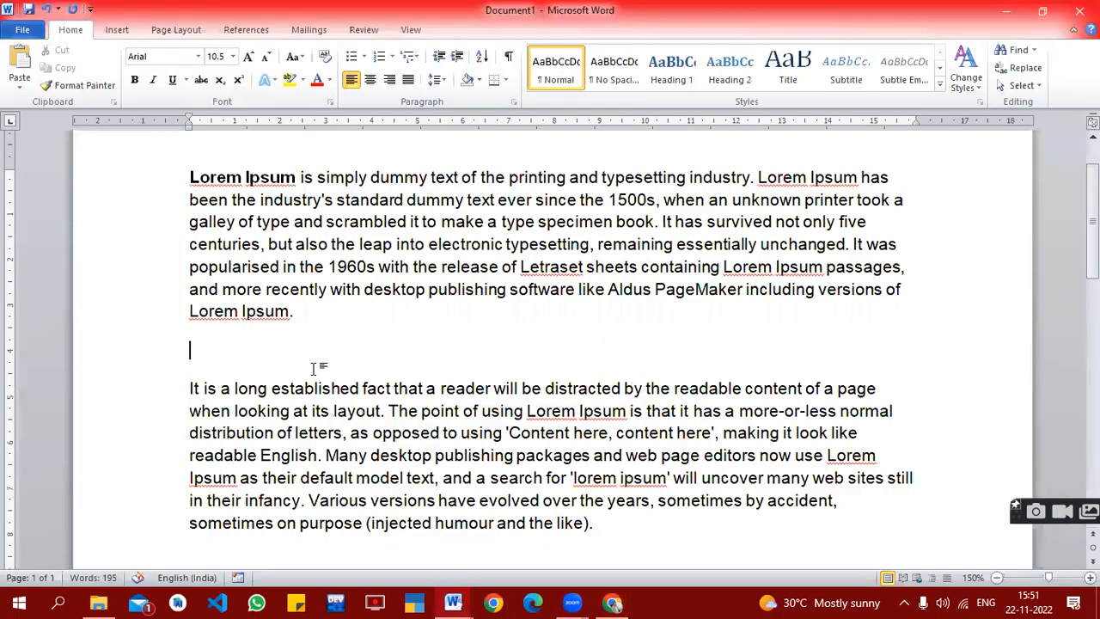
pyautogui.hotkey('ctrl', 'v')
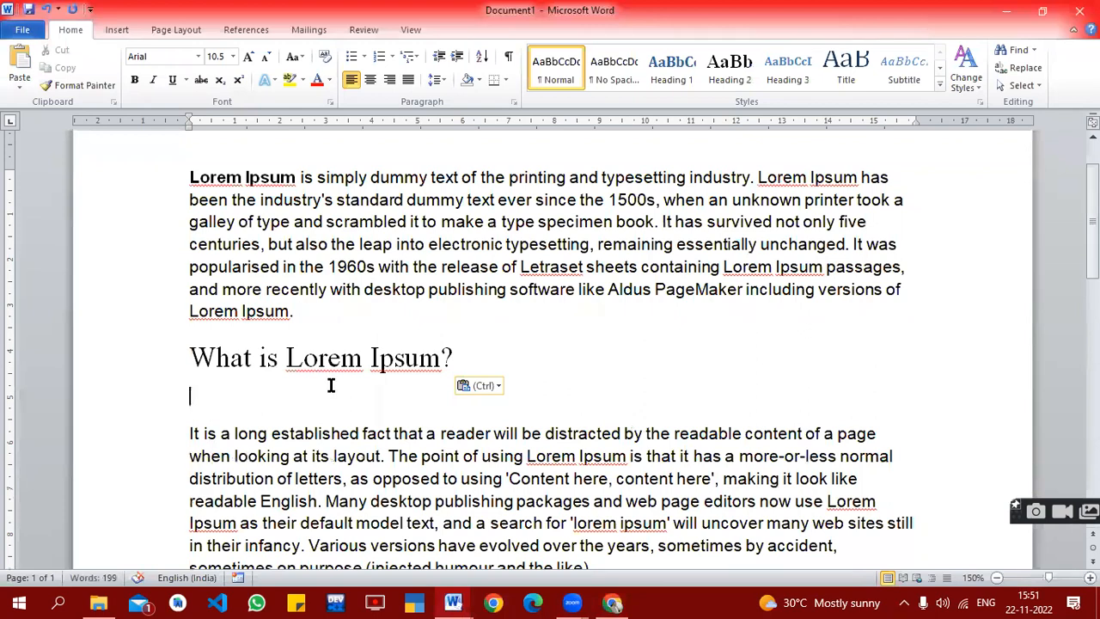
# - Copy the heading "Why do we use it?" from lipsum.com and paste it above the first paragraph in Word
pyautogui.hotkey('alt', 'Tab')
pyautogui.moveTo(703, 229); pyautogui.dragTo(553, 220)
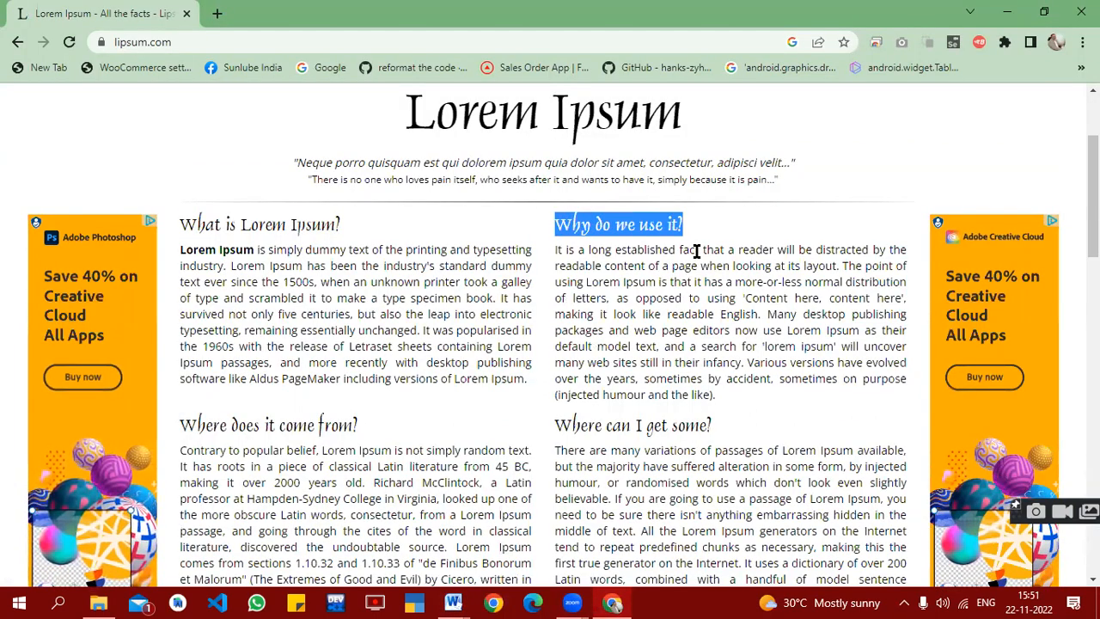
pyautogui.hotkey('alt', 'Tab')
pyautogui.click(194, 177)
pyautogui.hotkey('ctrl', 'v')
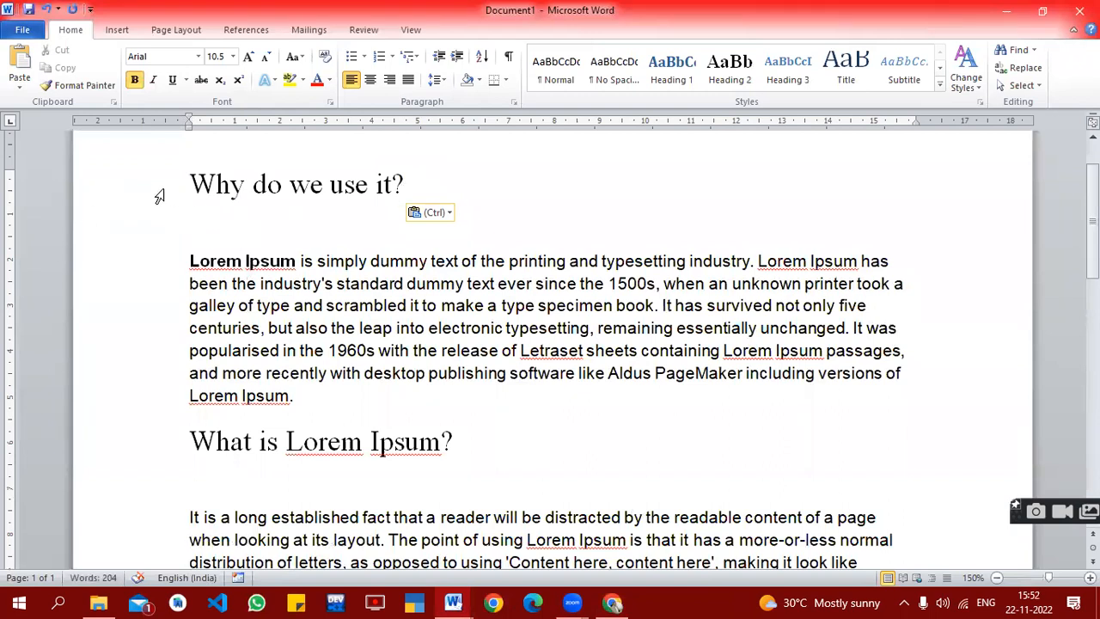
# - Apply the Heading 1 style to the "Why do we use it?" line
pyautogui.click(138, 193)
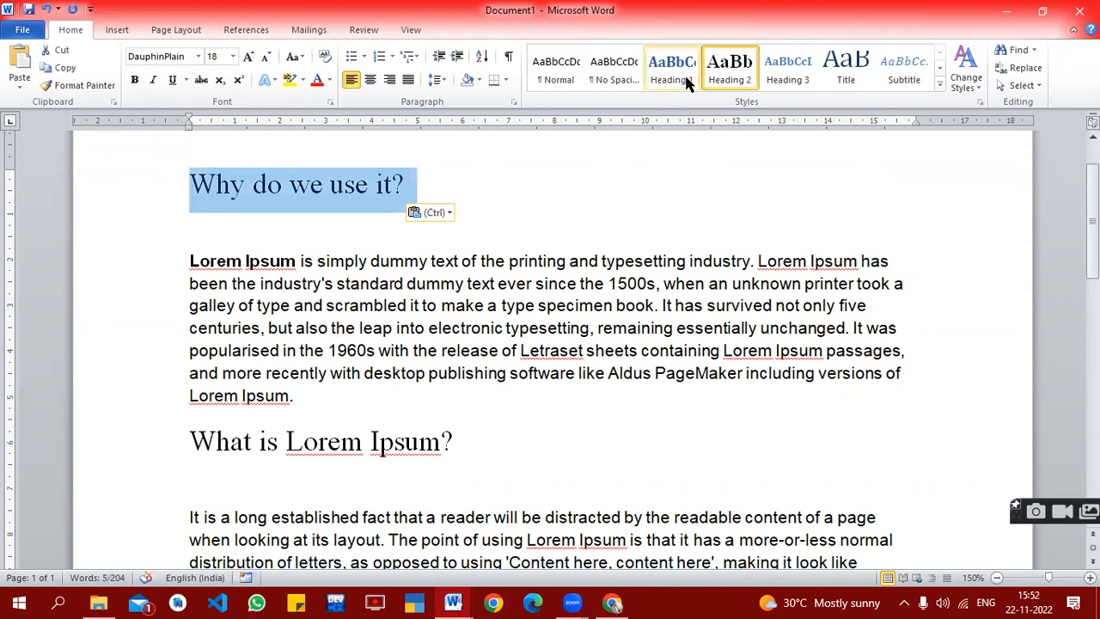
pyautogui.click(941, 82)
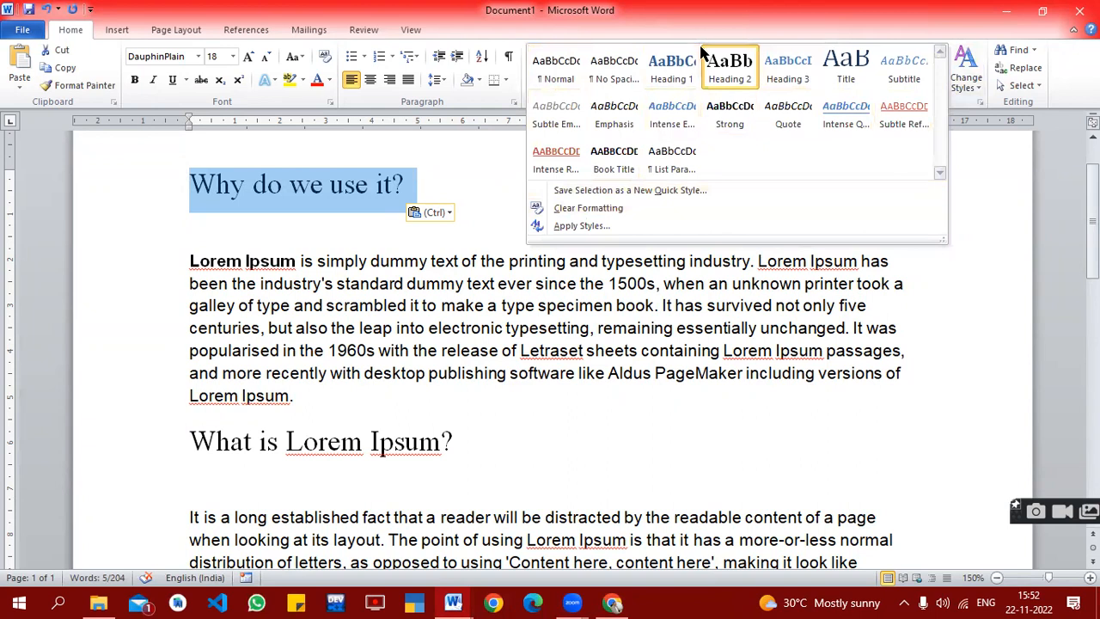
pyautogui.click(692, 75)
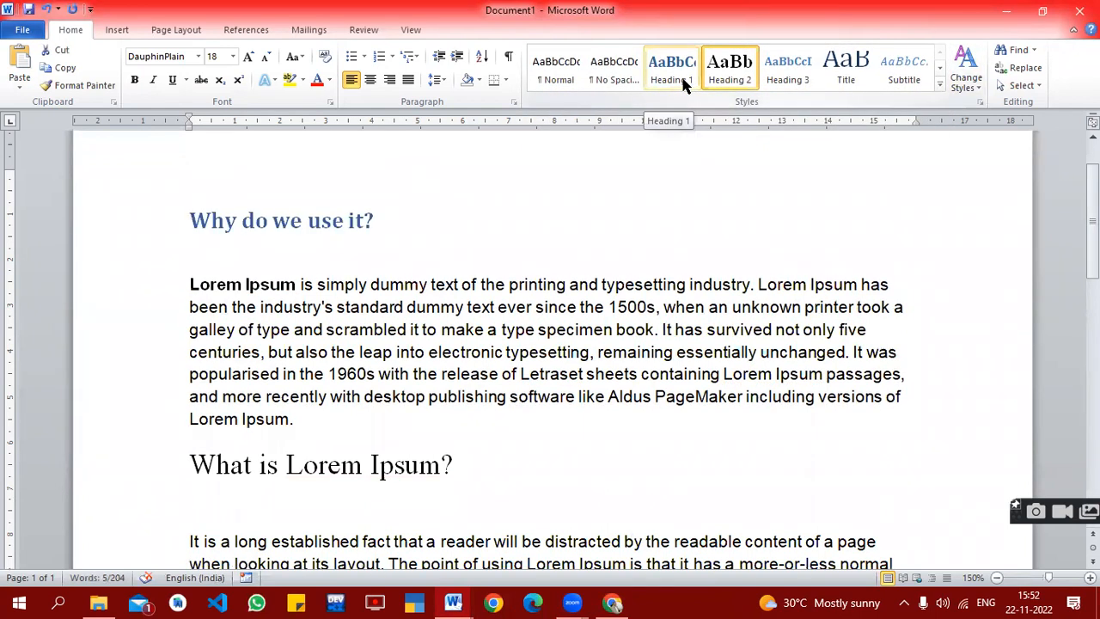
pyautogui.click(683, 80)
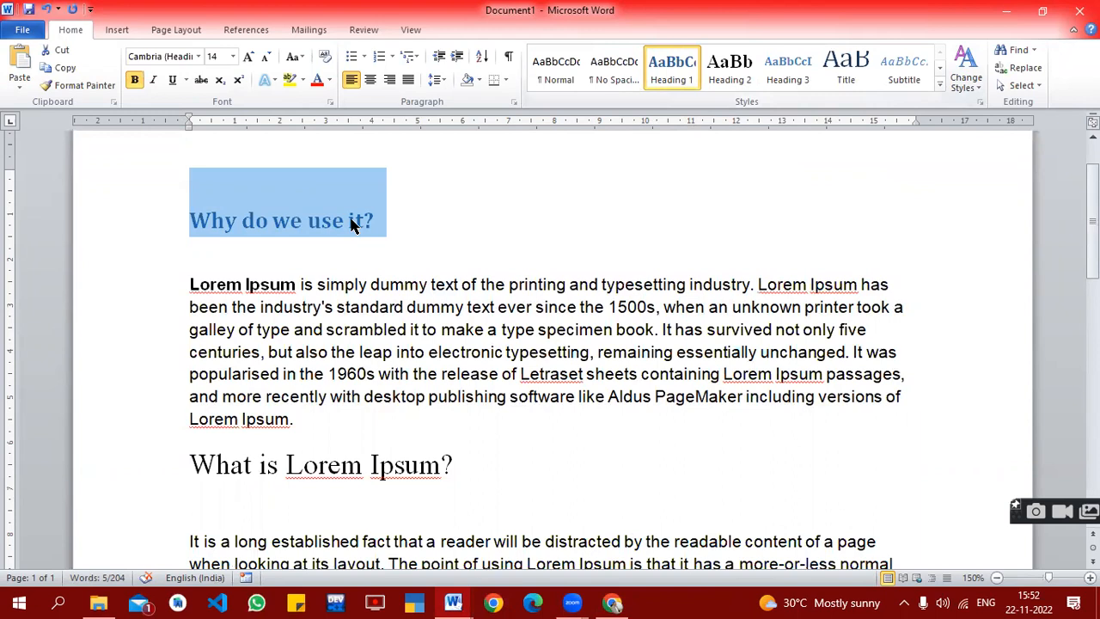
# - Apply the Heading 1 style to the "What is Lorem Ipsum?" line between the two paragraphs
pyautogui.click(147, 465)
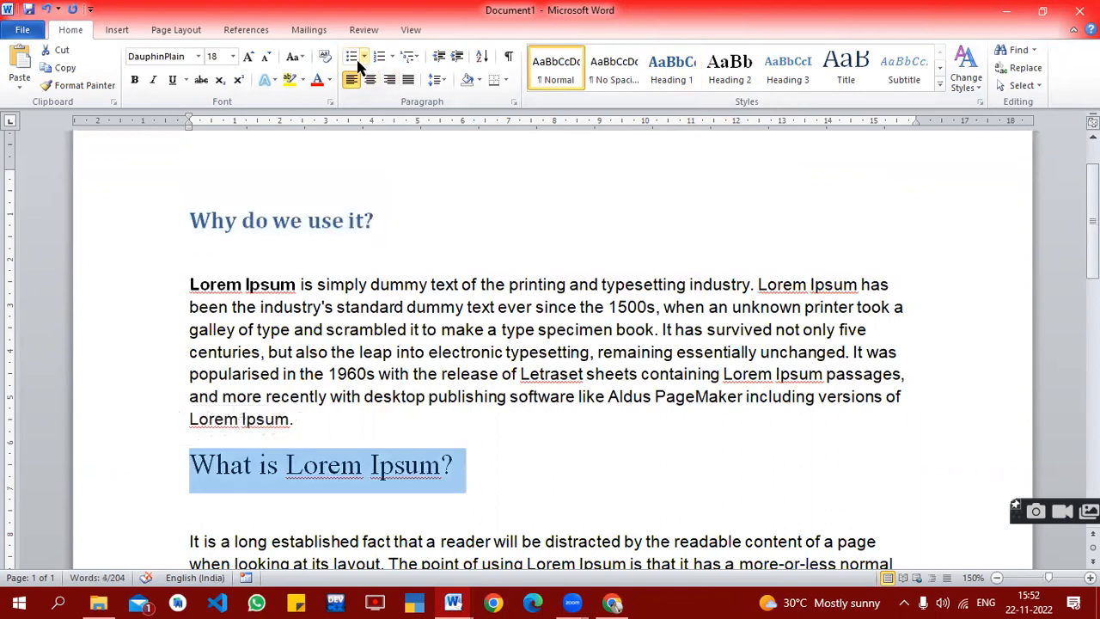
pyautogui.click(673, 81)
pyautogui.click(614, 516)
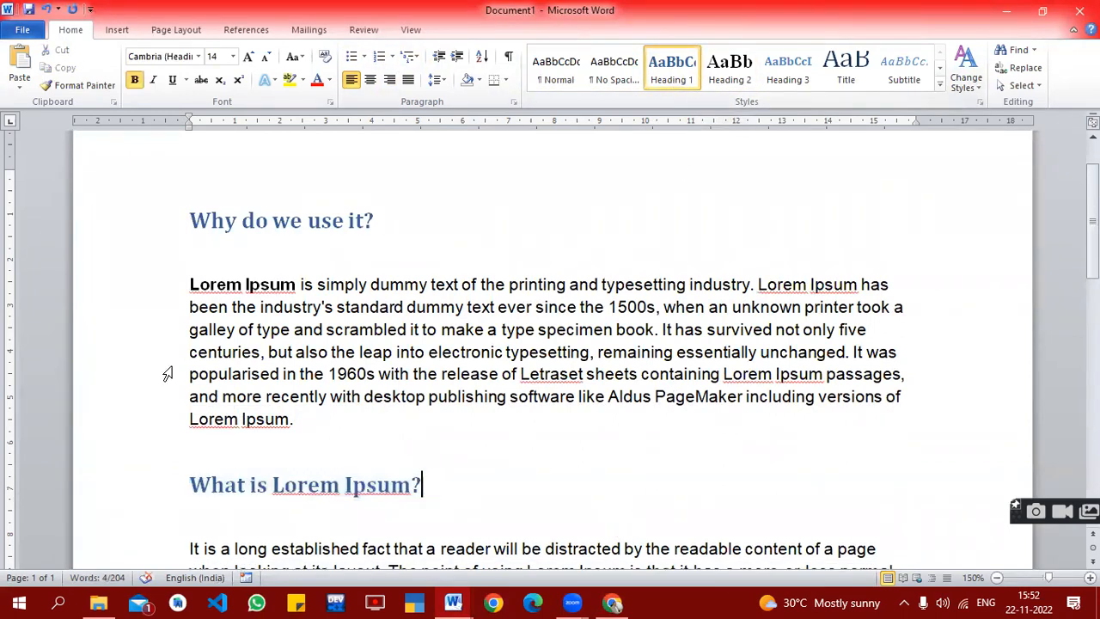
# - Try centred and right alignment on the paragraph under "Why do we use it?" and leave it justified
pyautogui.moveTo(151, 295); pyautogui.dragTo(148, 425)
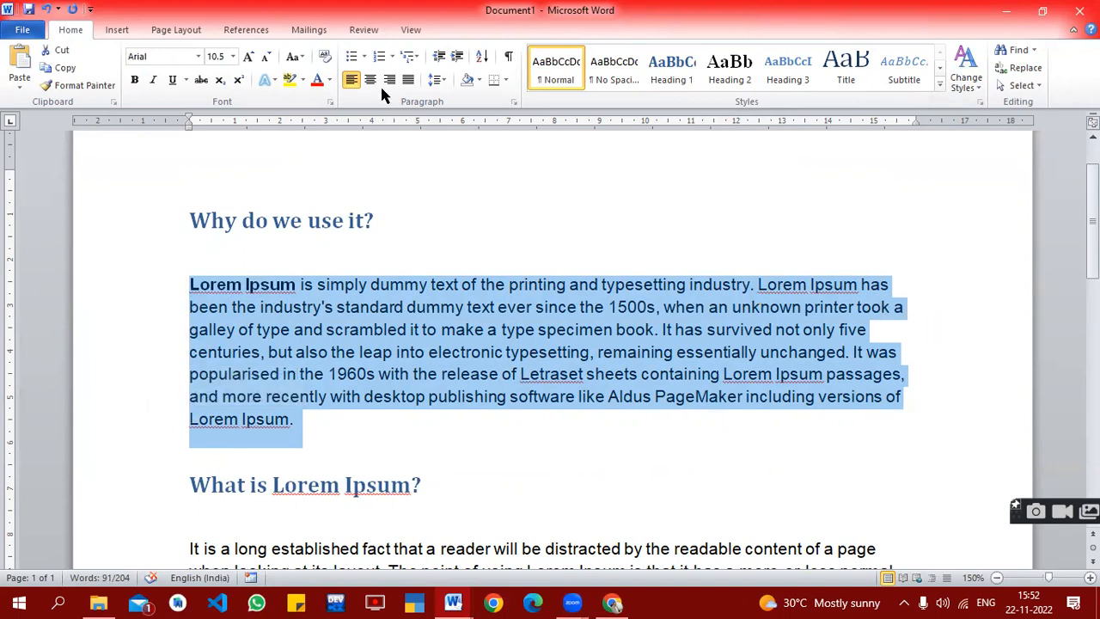
pyautogui.hotkey('ctrl', 'j')
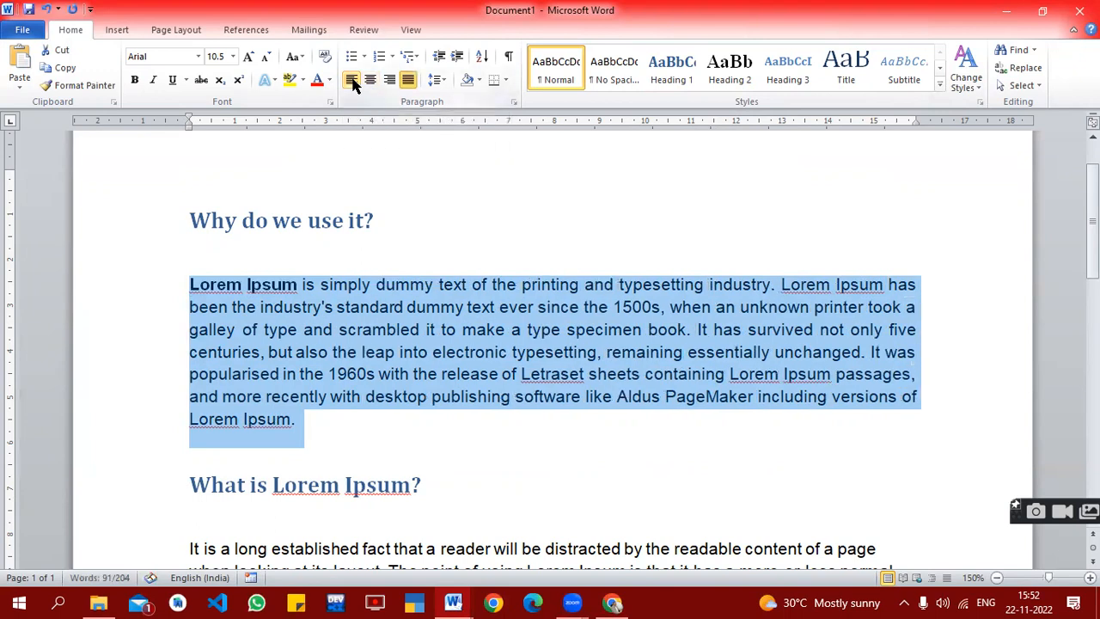
pyautogui.click(370, 80)
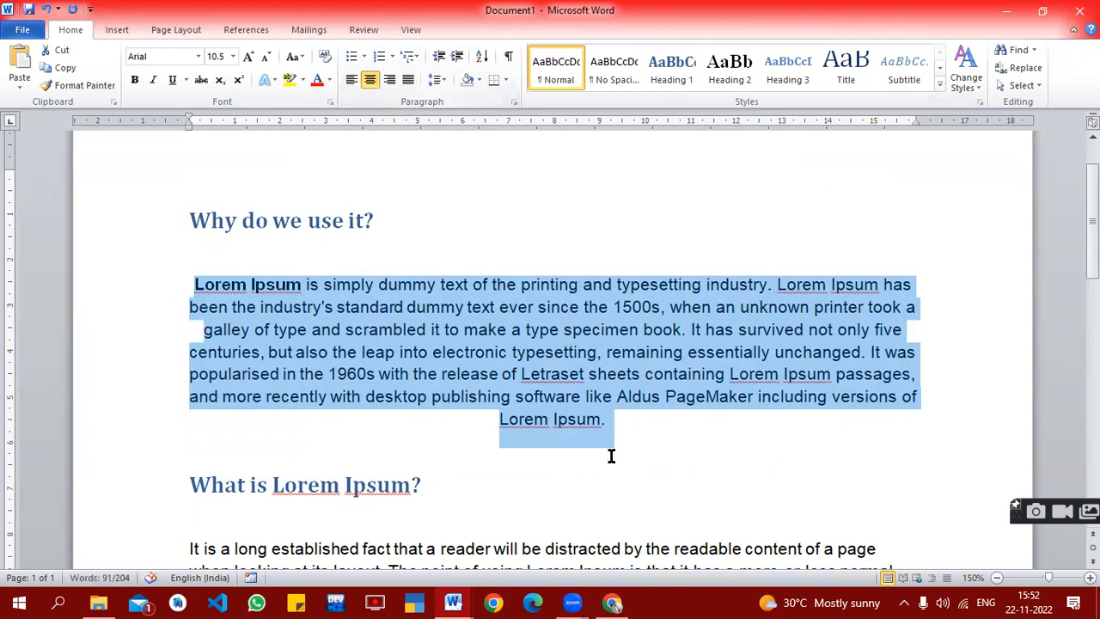
pyautogui.click(389, 79)
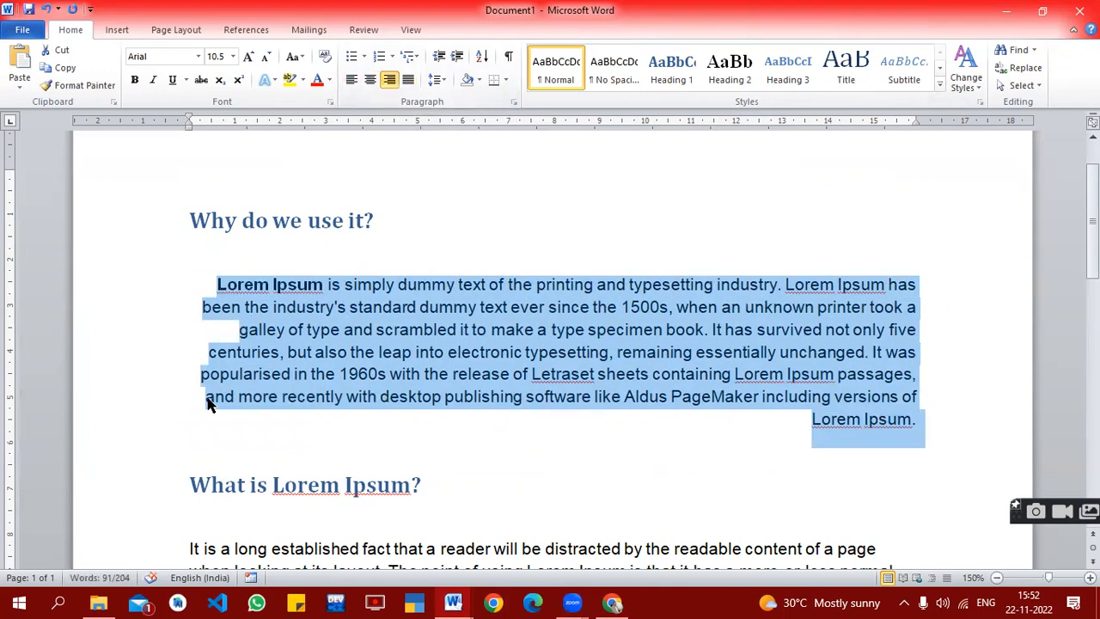
pyautogui.click(408, 79)
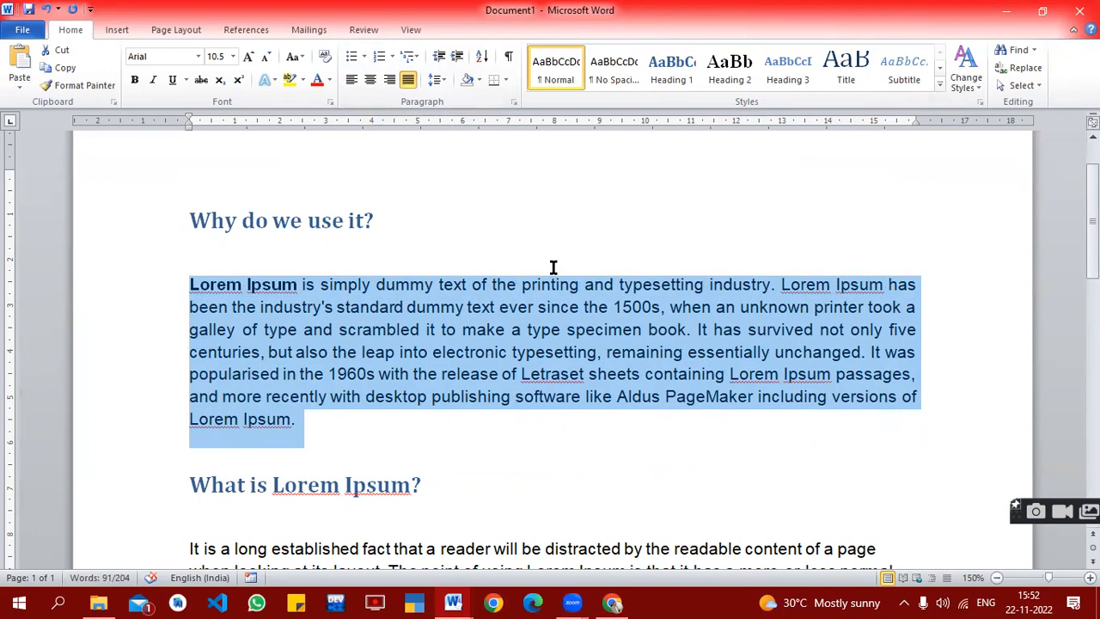
# - Try 1.0 line spacing on the paragraph under "Why do we use it?" and set it to 1.5
pyautogui.click(444, 80)
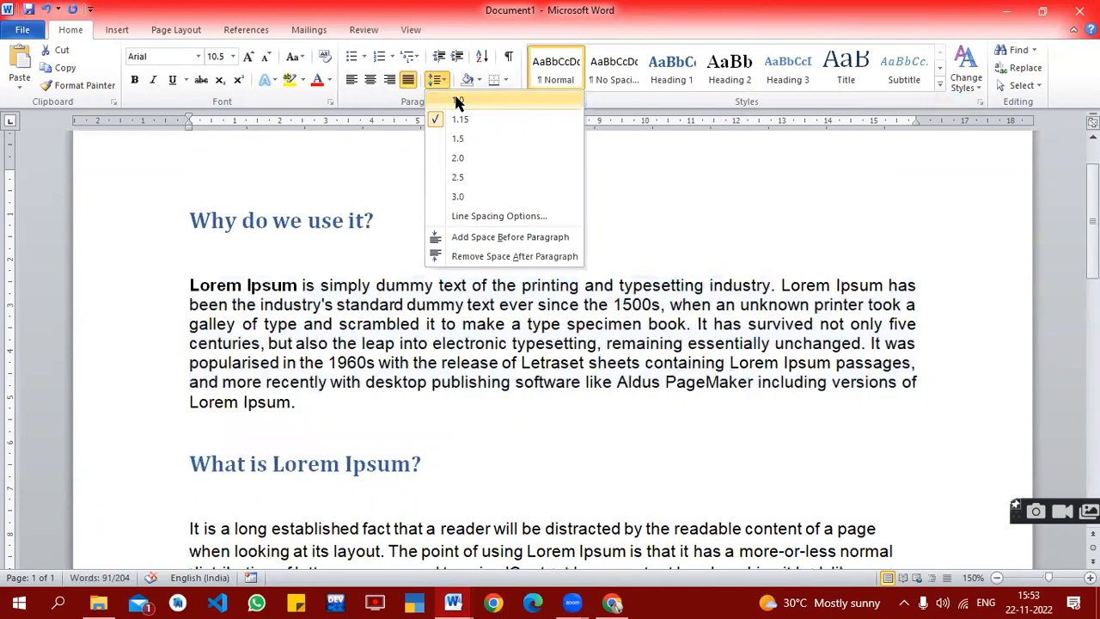
pyautogui.click(457, 102)
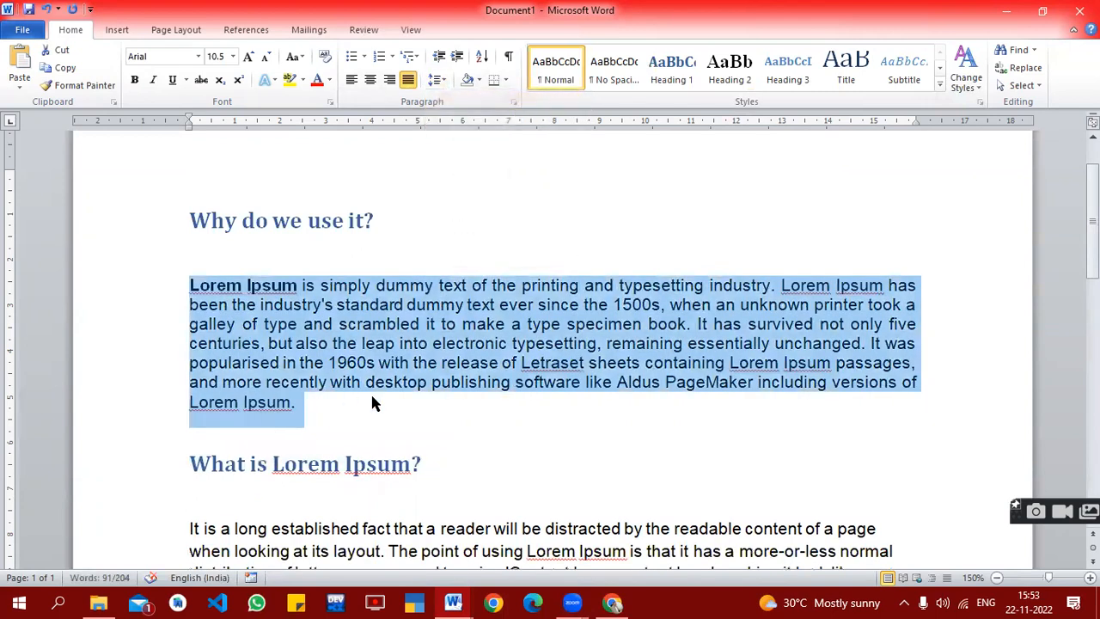
pyautogui.click(444, 77)
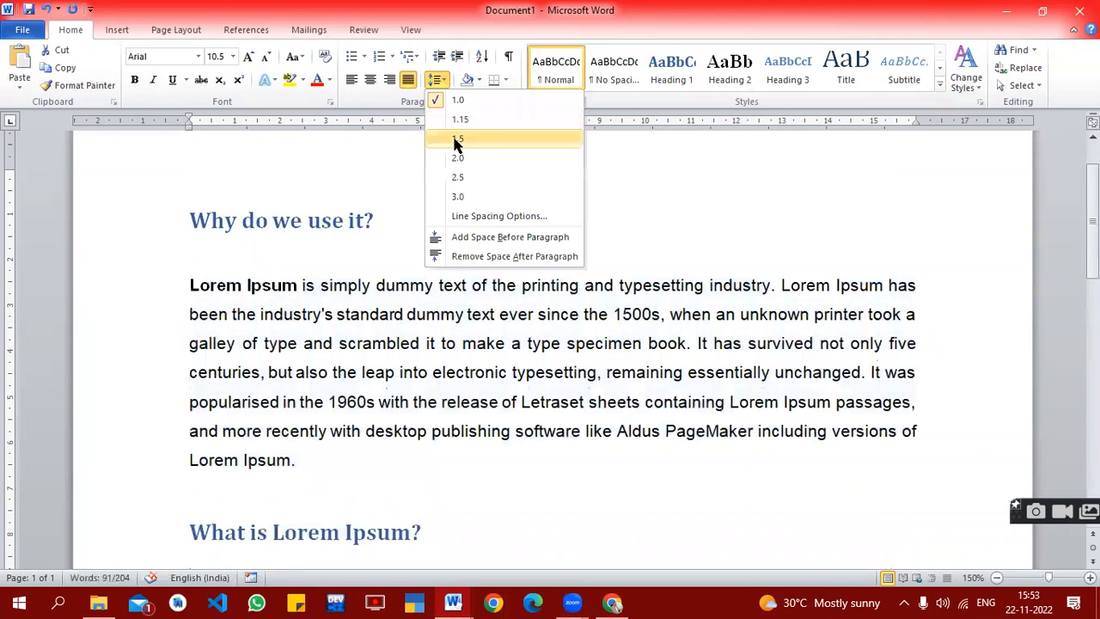
pyautogui.click(457, 140)
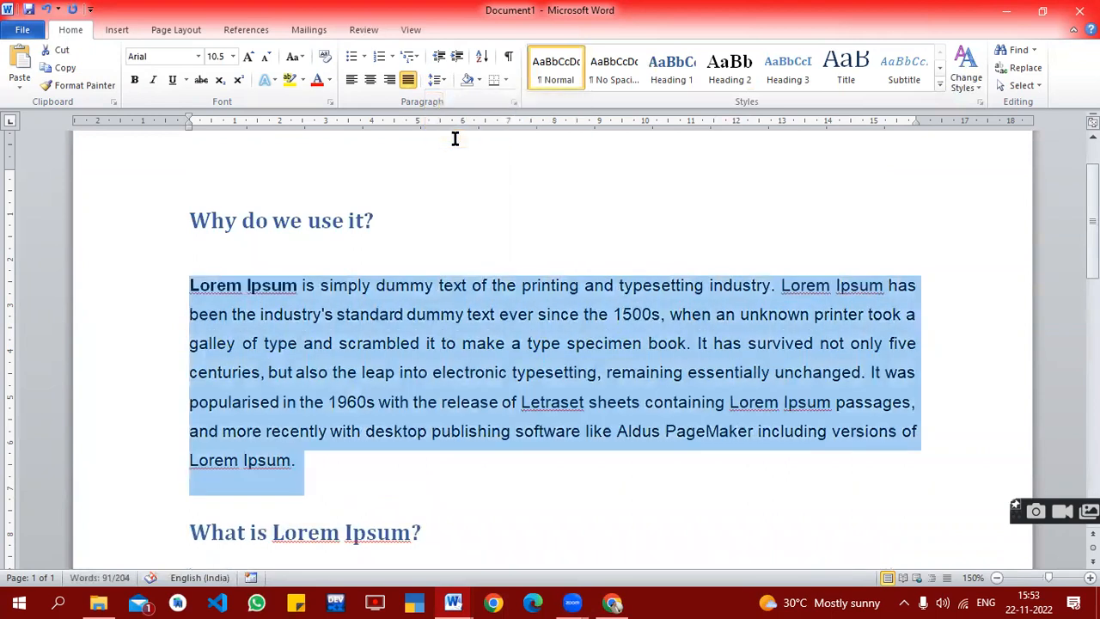
pyautogui.scroll(-3, 455, 138)
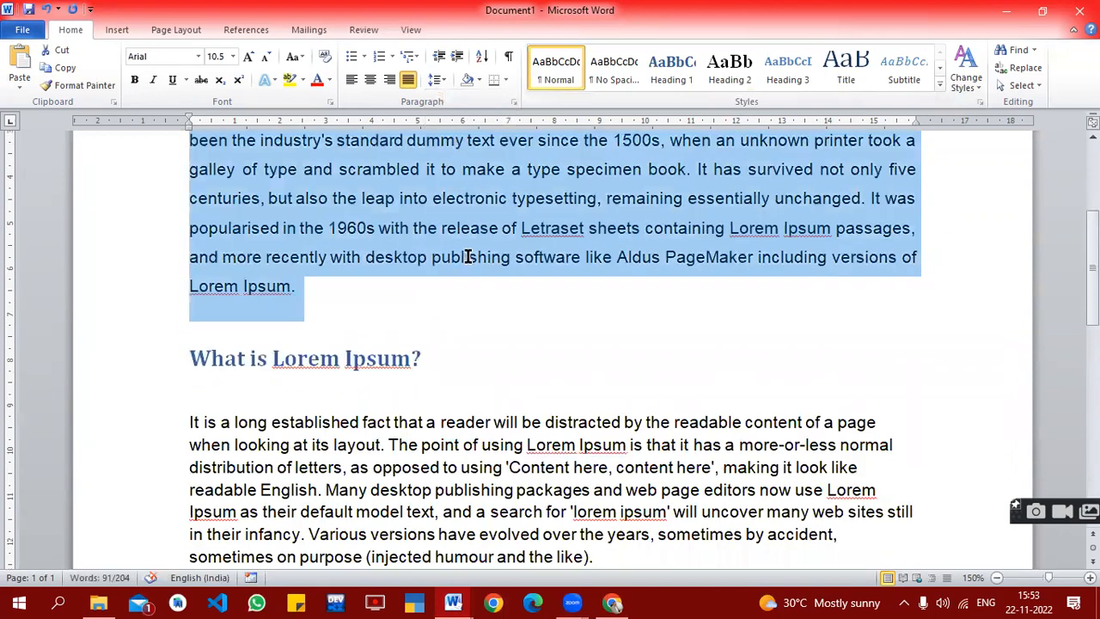
pyautogui.click(470, 256)
# - Justify the paragraph under "What is Lorem Ipsum?" and set its line spacing to 1.5
pyautogui.scroll(1, 487, 284)
pyautogui.scroll(-3, 489, 286)
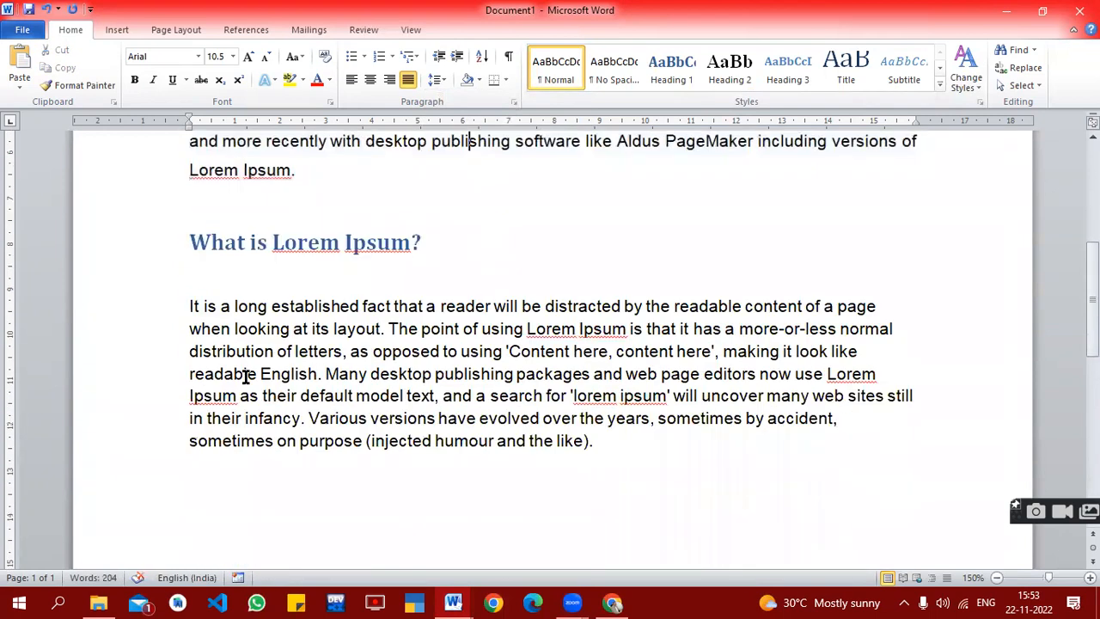
pyautogui.moveTo(157, 314); pyautogui.dragTo(177, 438)
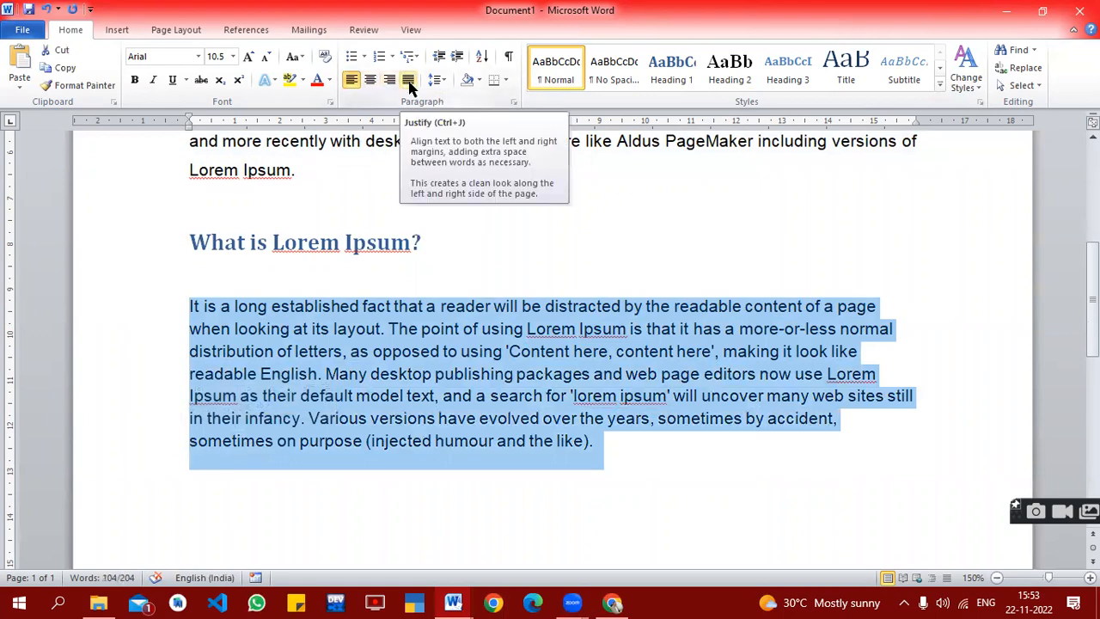
pyautogui.click(409, 82)
pyautogui.click(435, 80)
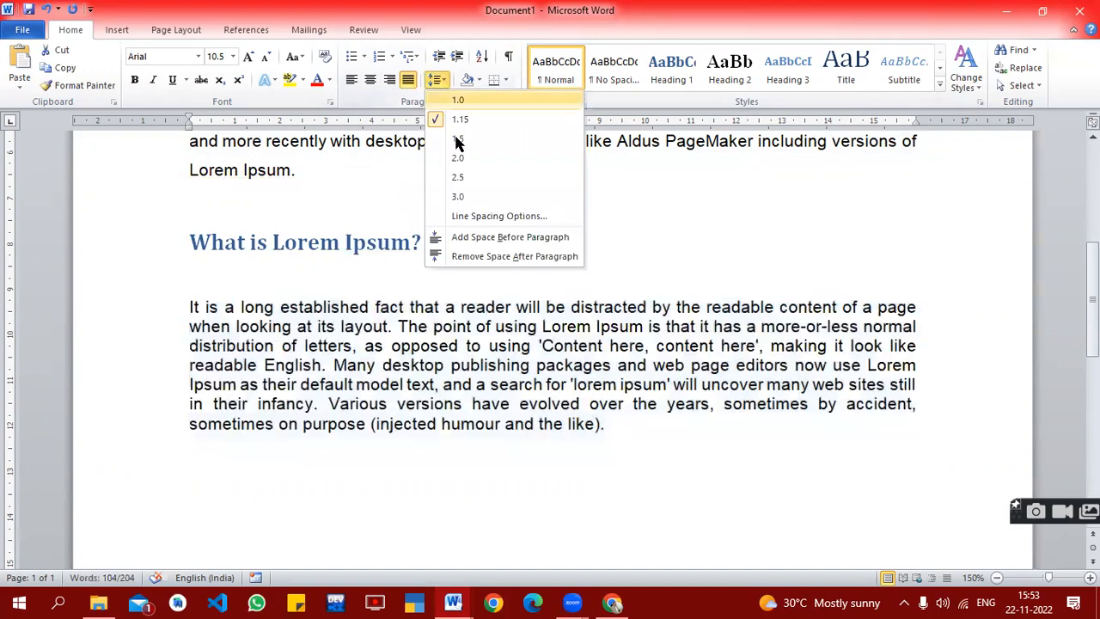
pyautogui.click(457, 139)
pyautogui.click(637, 488)
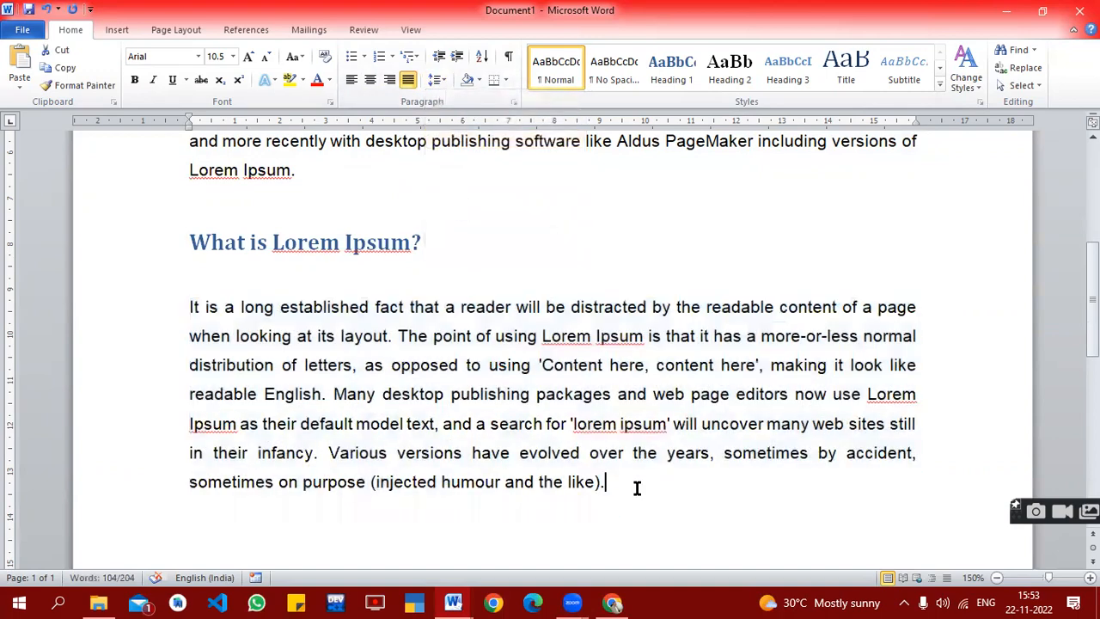
# - Review both formatted paragraphs and add two new lines after the last paragraph
pyautogui.scroll(3, 418, 402)
pyautogui.scroll(-8, 417, 402)
pyautogui.scroll(8, 418, 402)
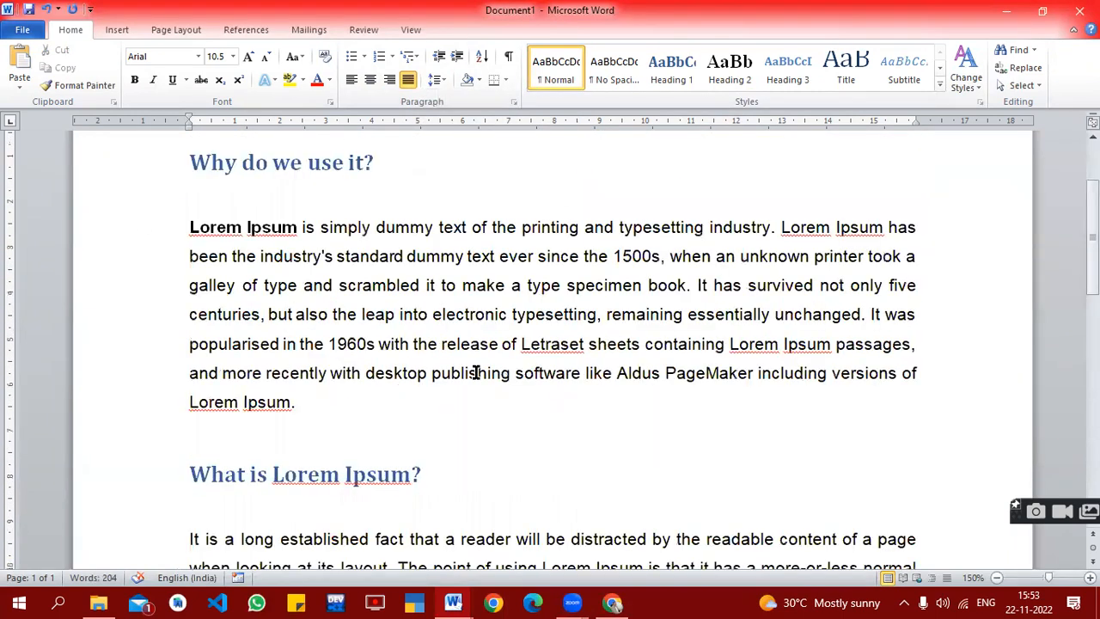
pyautogui.scroll(-6, 476, 373)
pyautogui.press('Return')
pyautogui.press('Return')
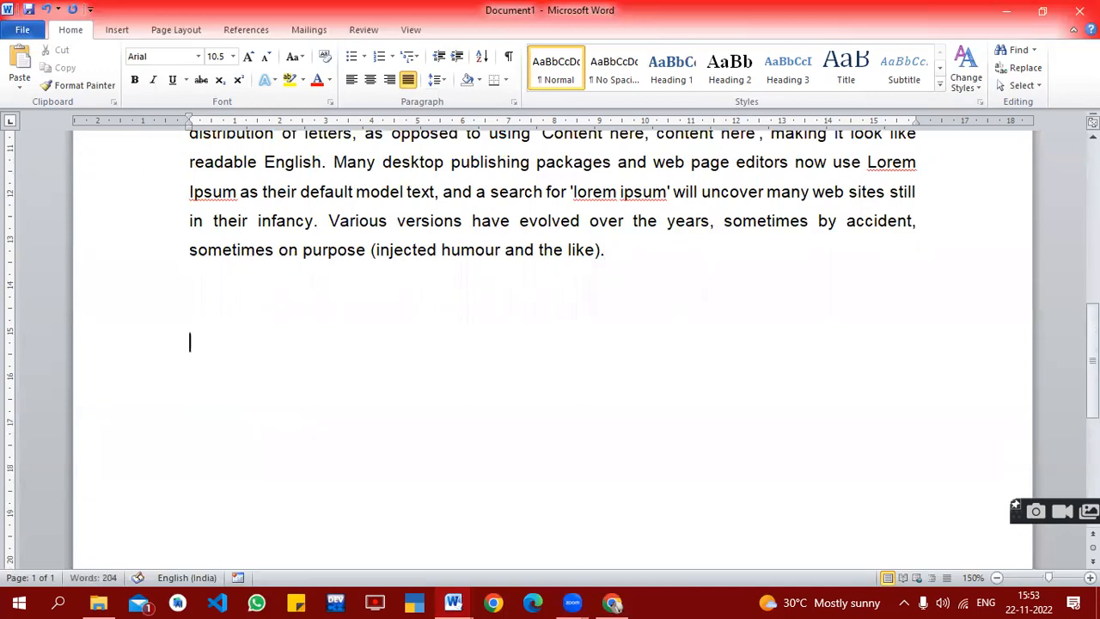
# - Copy the passage from "Many desktop publishing packages" to "'lorem" and paste it on a blank line below the last paragraph
pyautogui.scroll(3, 475, 369)
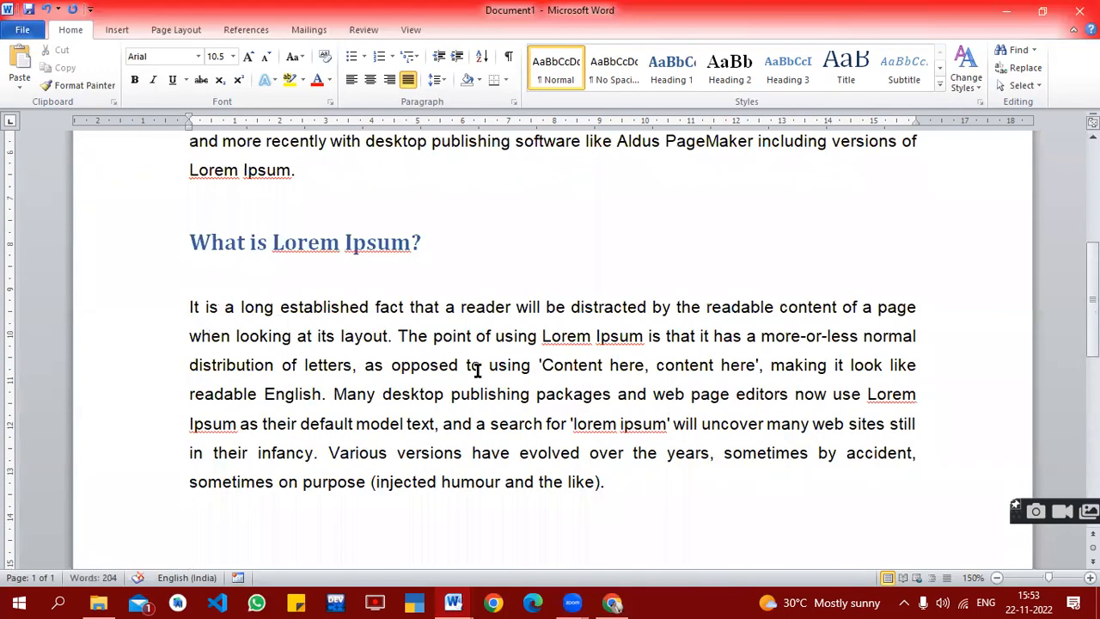
pyautogui.scroll(-2, 475, 369)
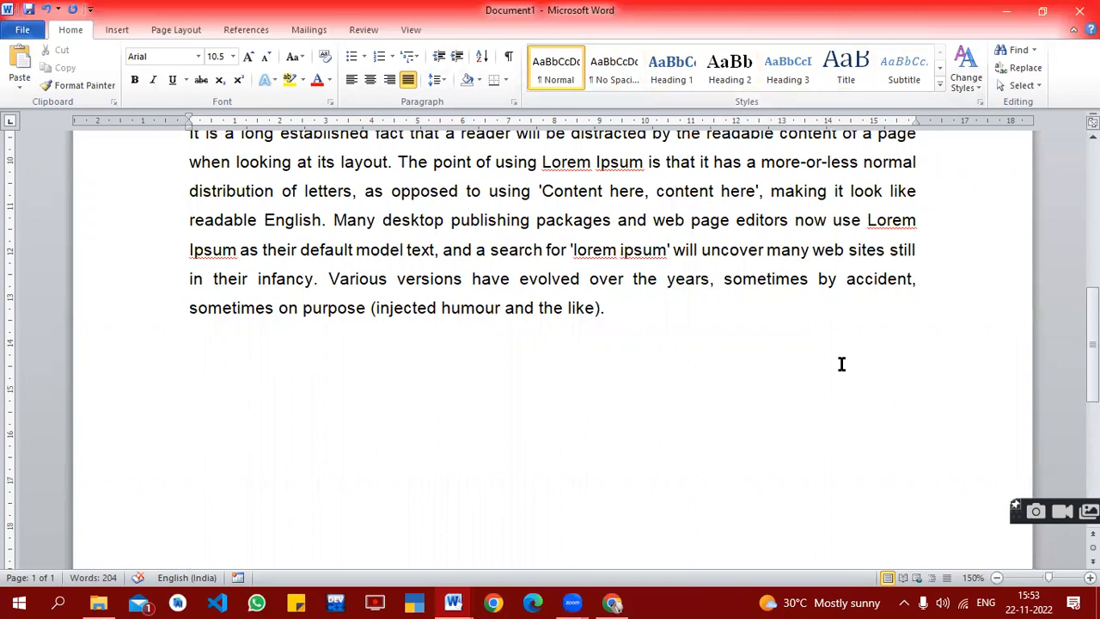
pyautogui.scroll(3, 761, 415)
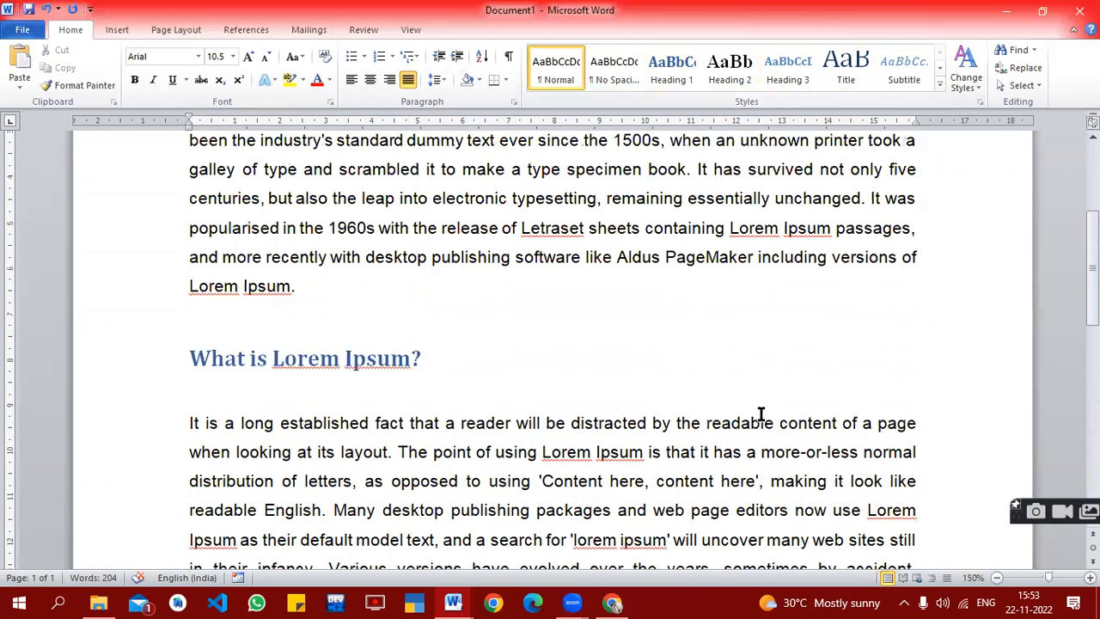
pyautogui.scroll(-2, 761, 415)
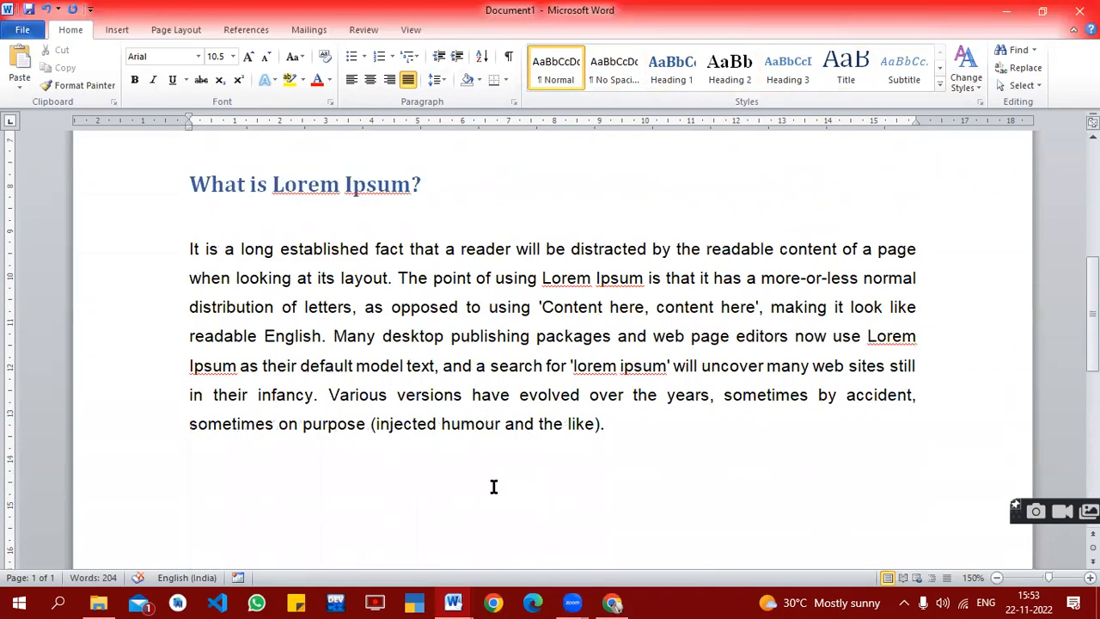
pyautogui.moveTo(392, 339); pyautogui.dragTo(594, 363)
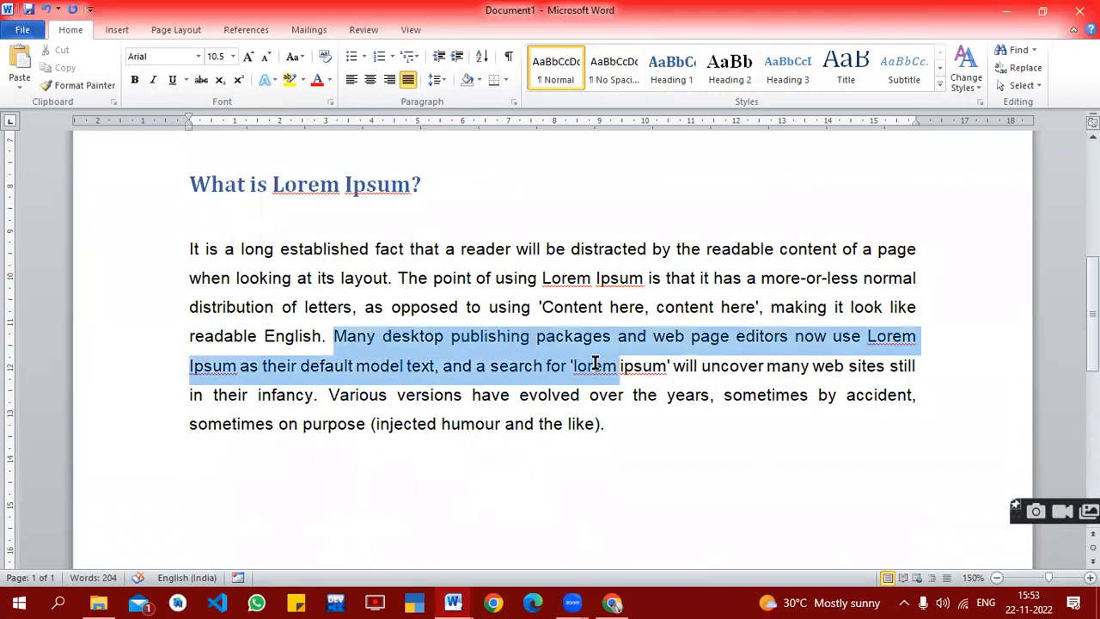
pyautogui.hotkey('ctrl', 'c')
pyautogui.click(251, 496)
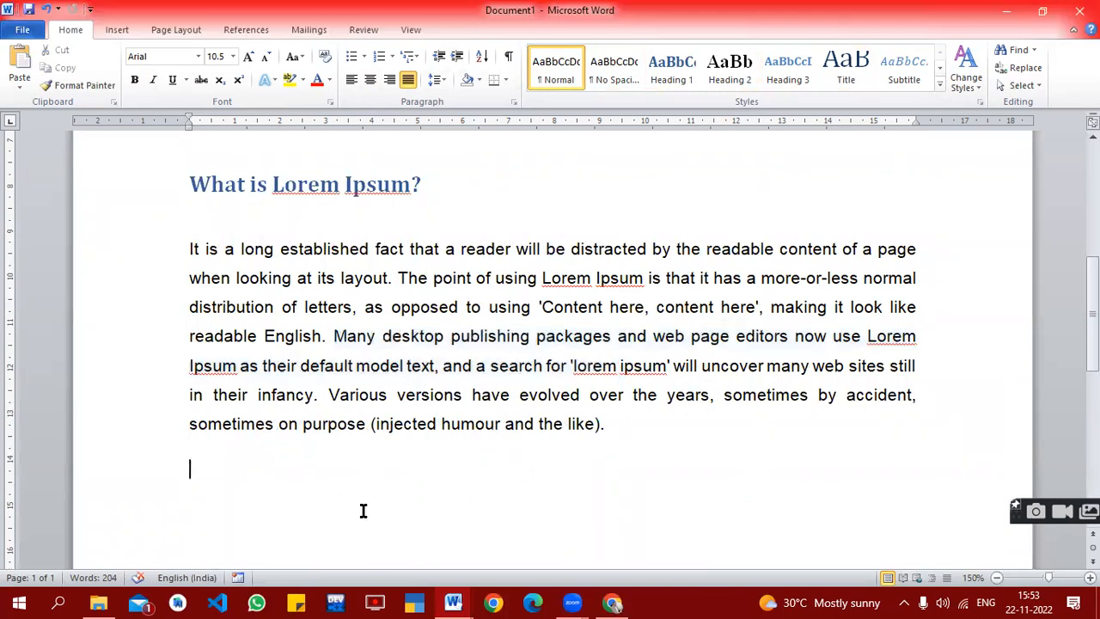
pyautogui.hotkey('ctrl', 'v')
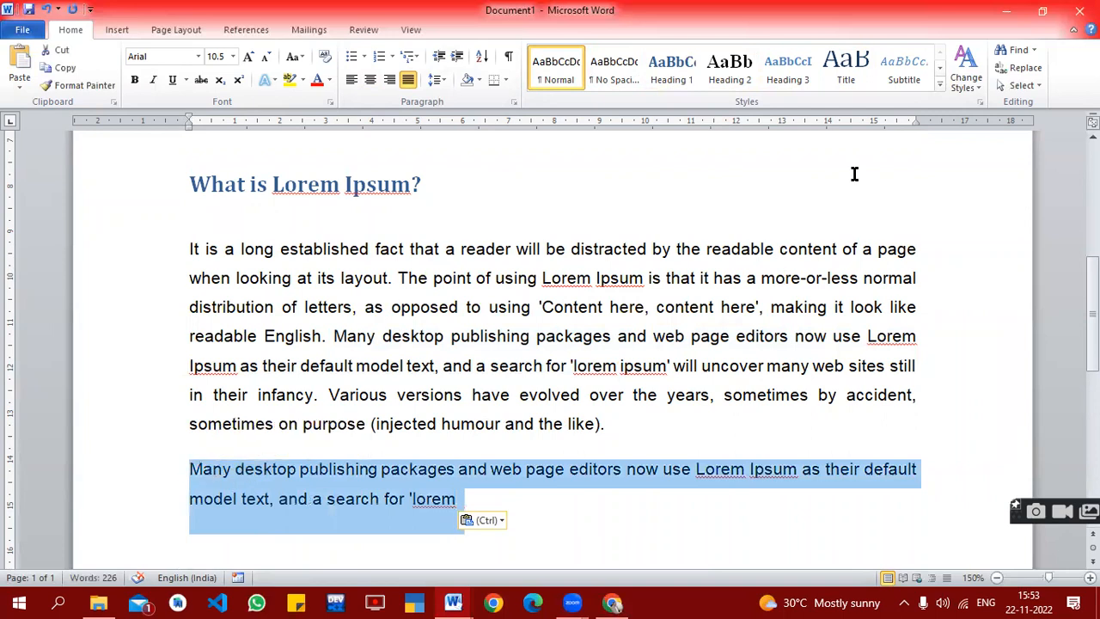
# - Apply the Intense Reference style to the pasted "Many desktop publishing packages" passage
pyautogui.click(938, 83)
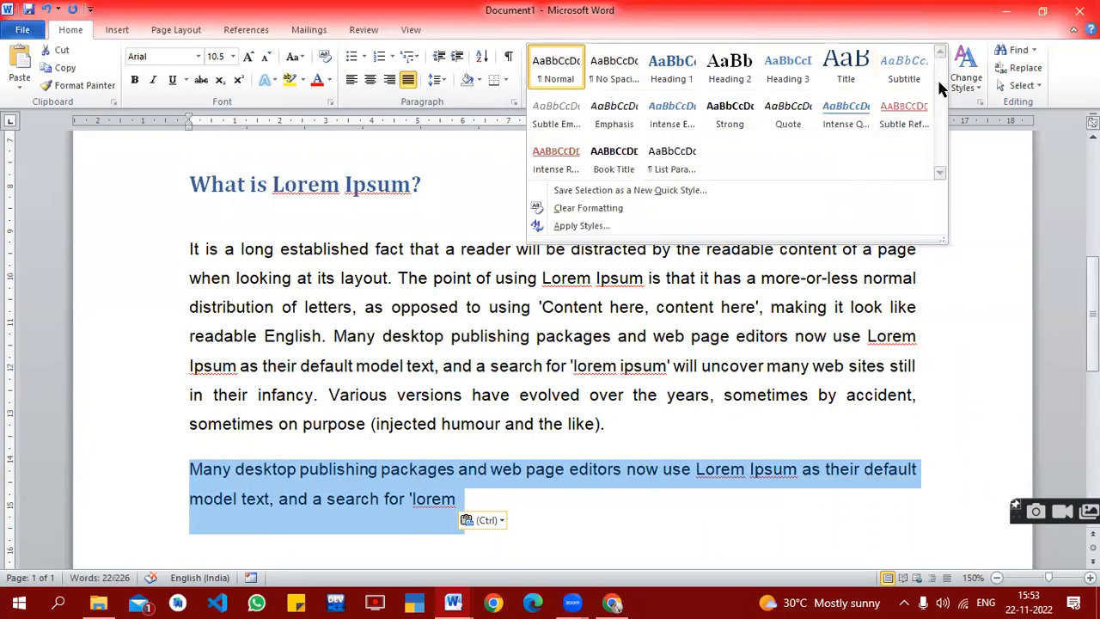
pyautogui.click(563, 159)
pyautogui.scroll(-3, 609, 315)
# - Paste the copied passage again below the Intense Reference text and apply the Subtitle style to it
pyautogui.click(311, 357)
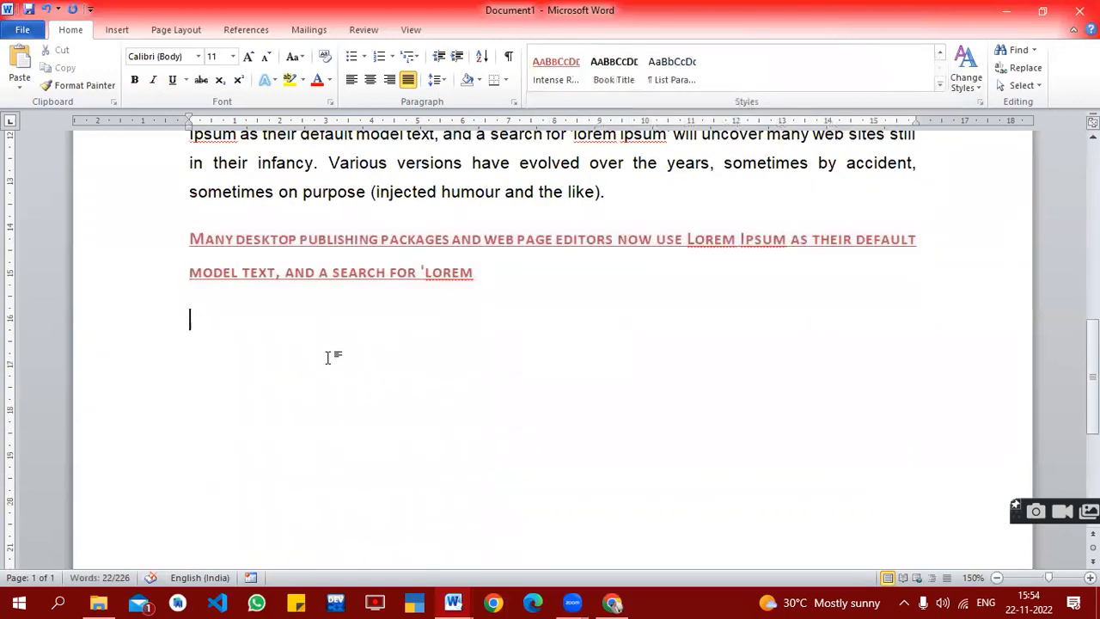
pyautogui.hotkey('ctrl', 'v')
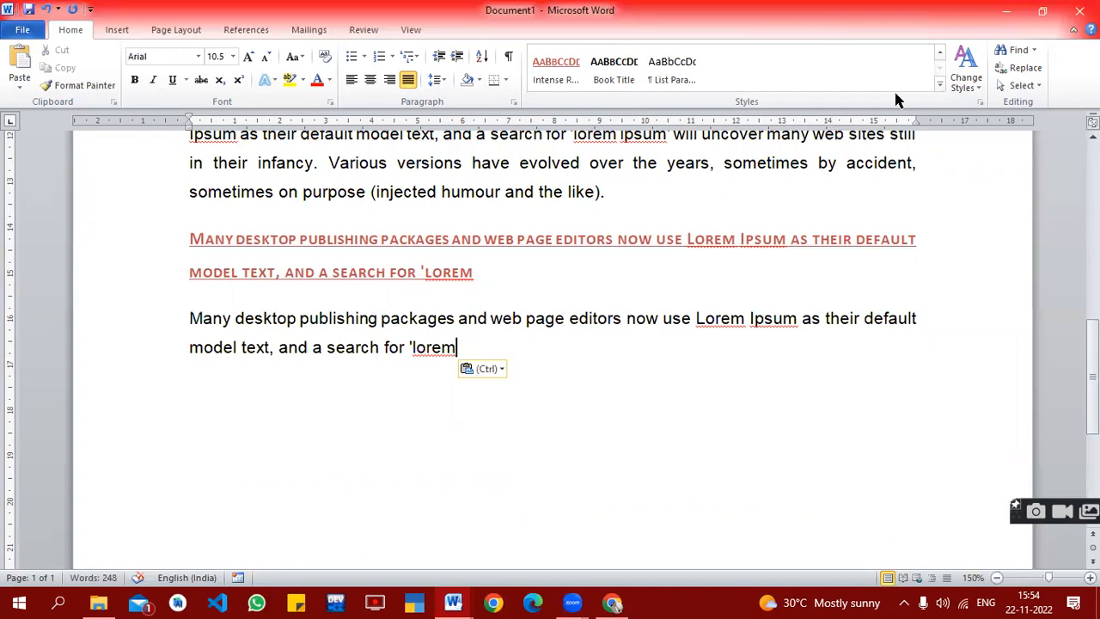
pyautogui.click(939, 52)
pyautogui.click(939, 53)
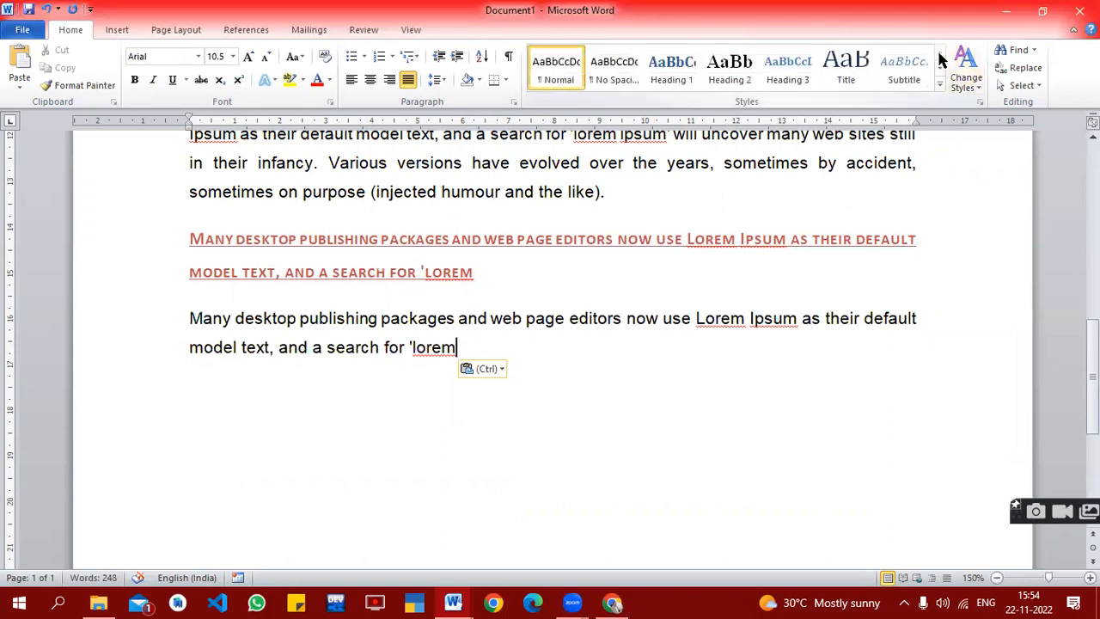
pyautogui.click(904, 70)
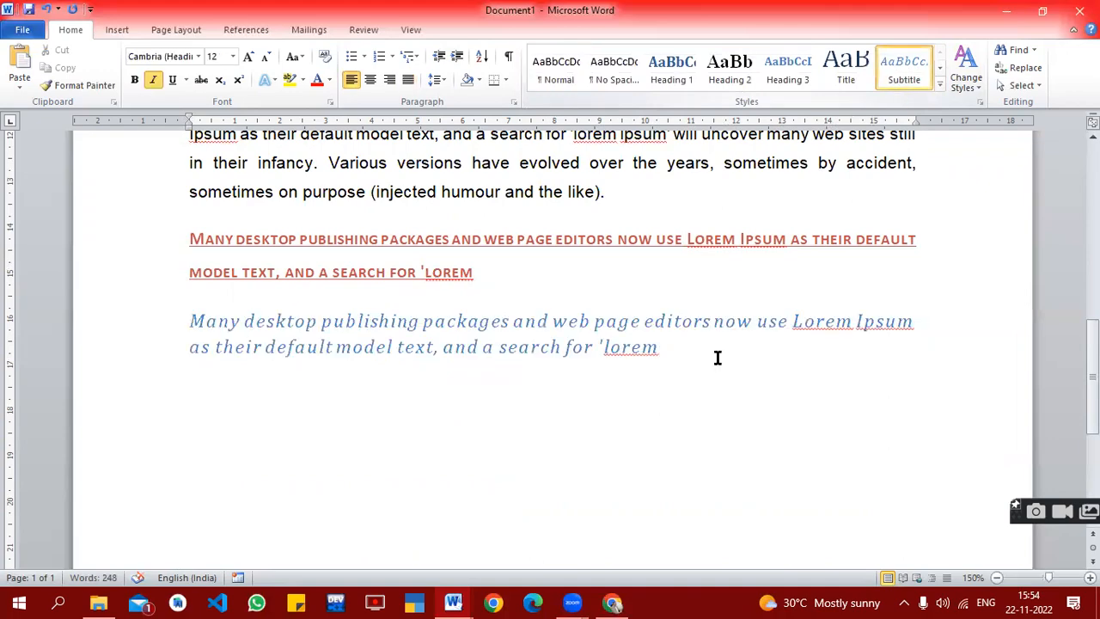
# - Apply the Word 2010 style set to the document
pyautogui.scroll(5, 720, 359)
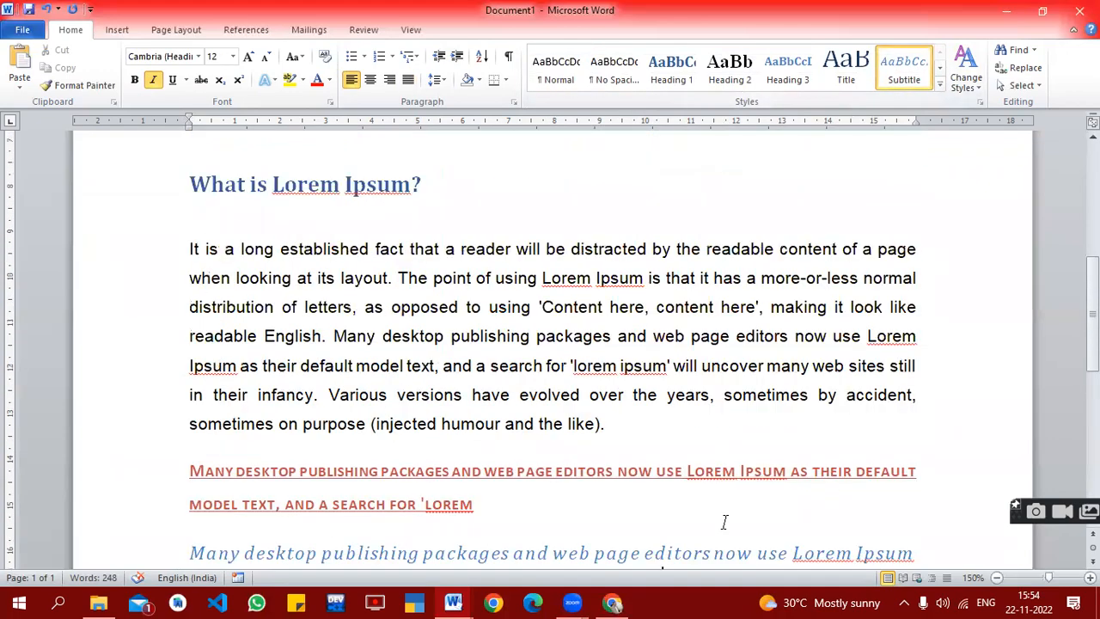
pyautogui.scroll(7, 533, 387)
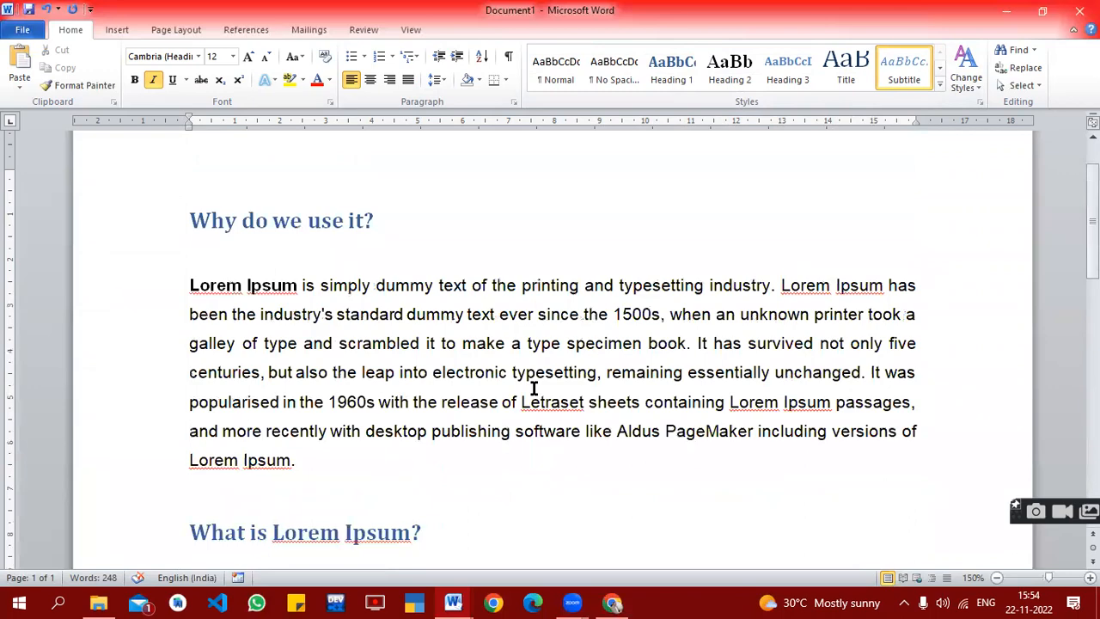
pyautogui.scroll(-10, 533, 389)
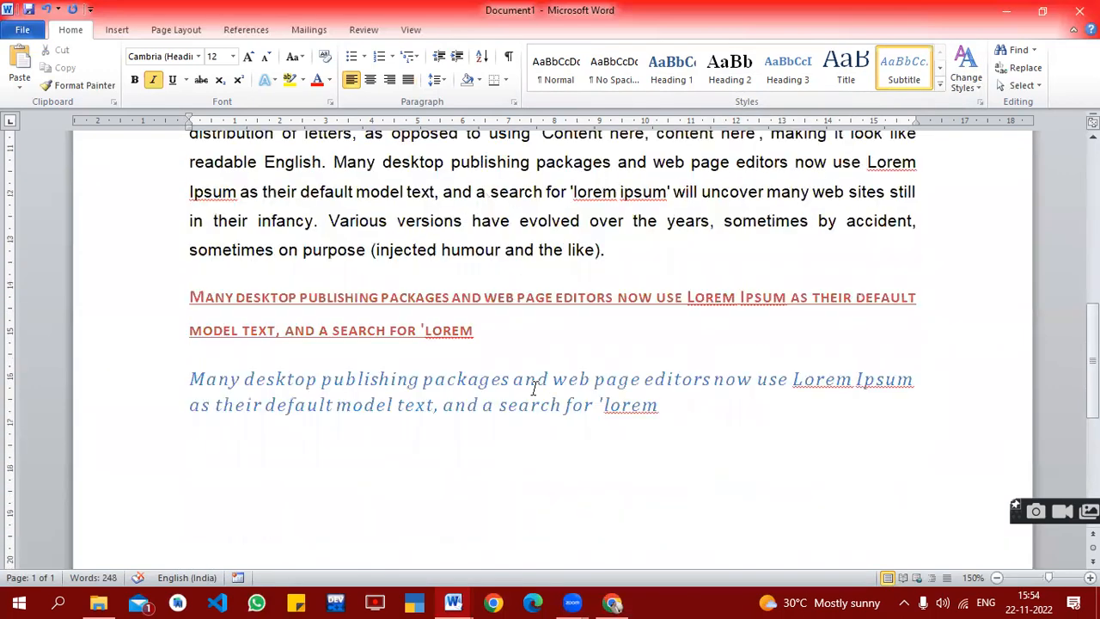
pyautogui.scroll(10, 533, 388)
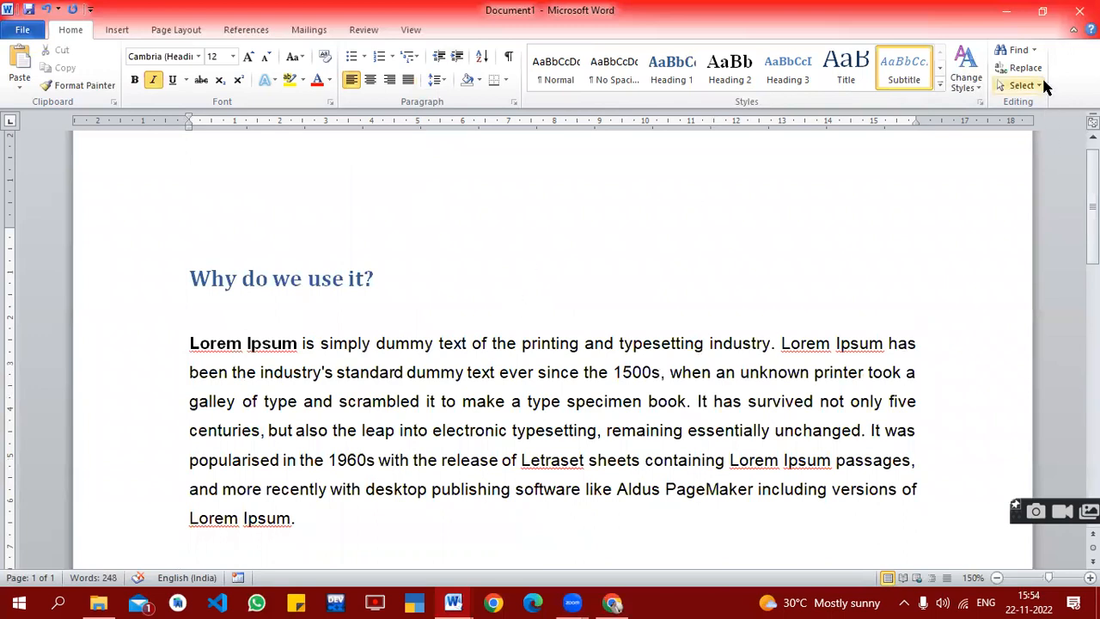
pyautogui.click(972, 91)
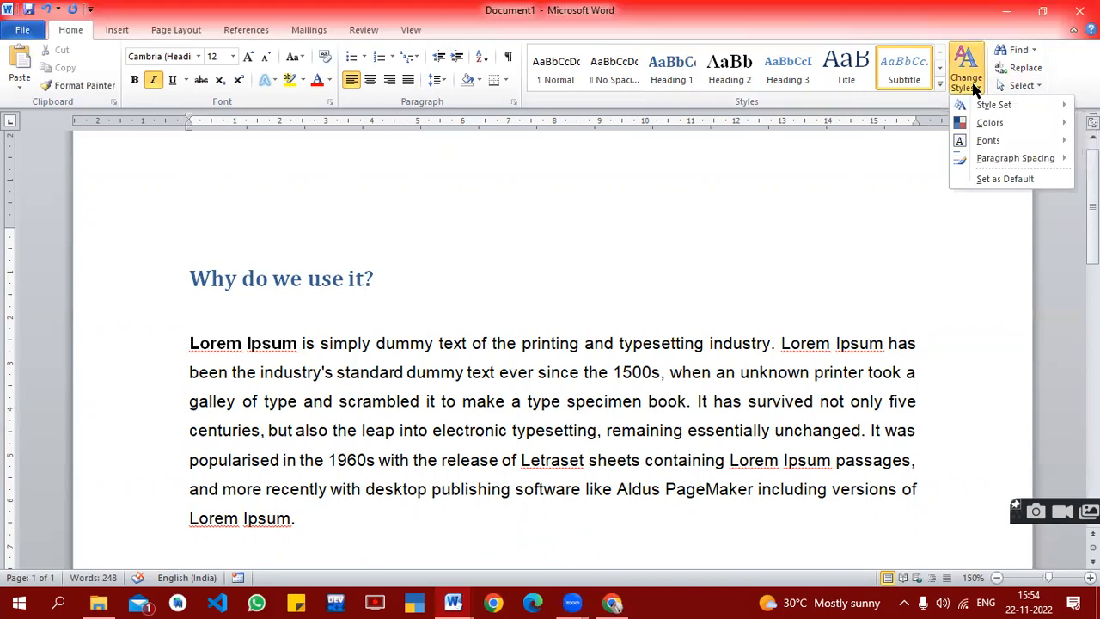
pyautogui.moveTo(981, 104)
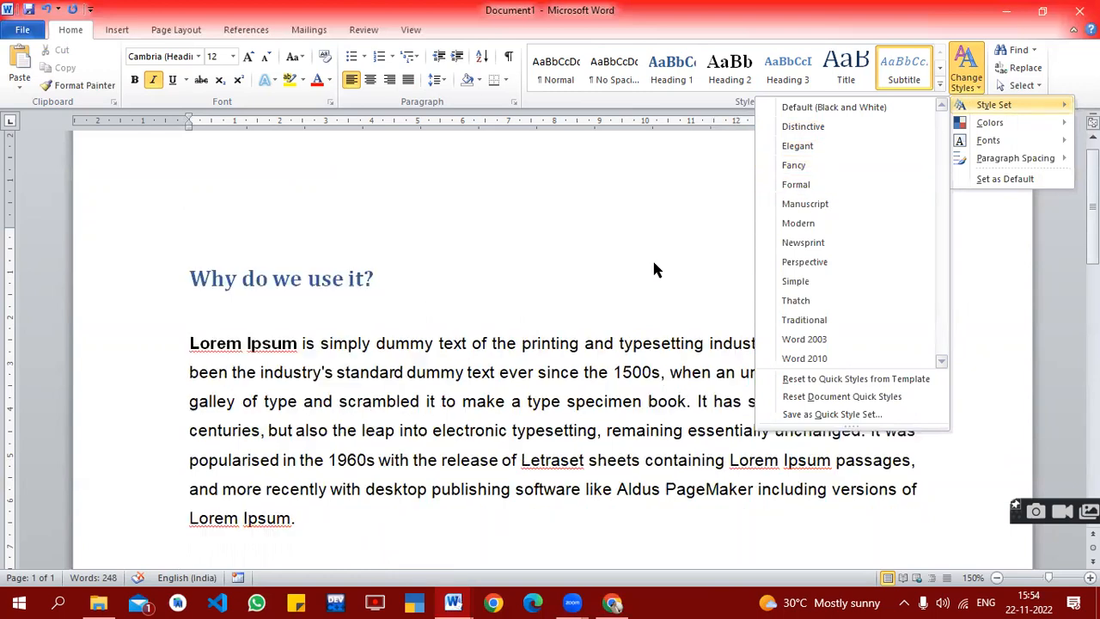
pyautogui.scroll(-2, 653, 263)
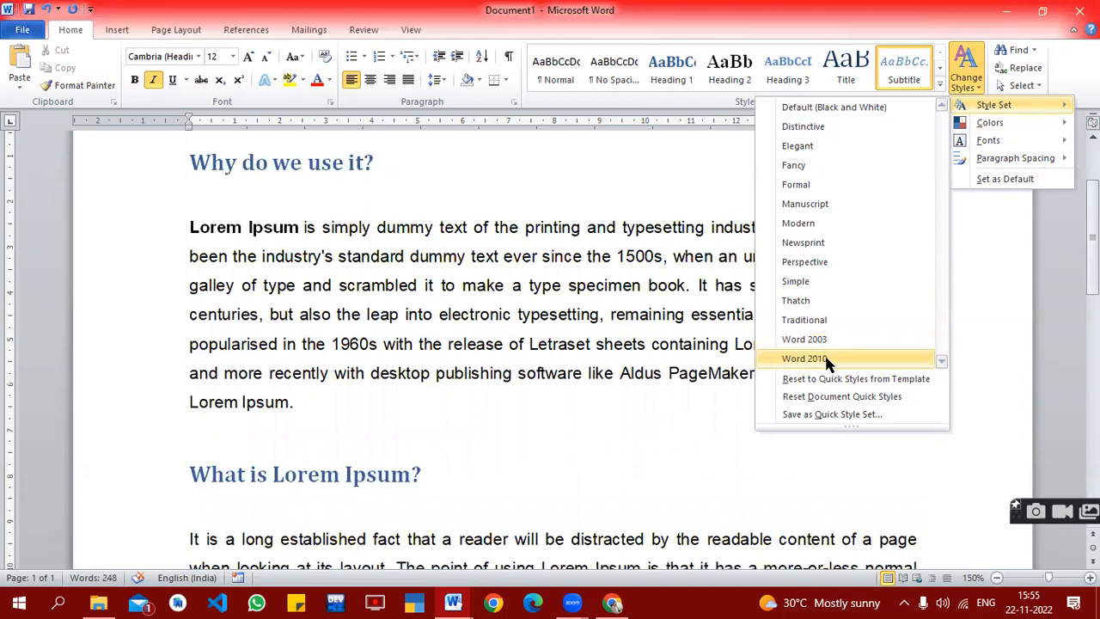
pyautogui.click(825, 360)
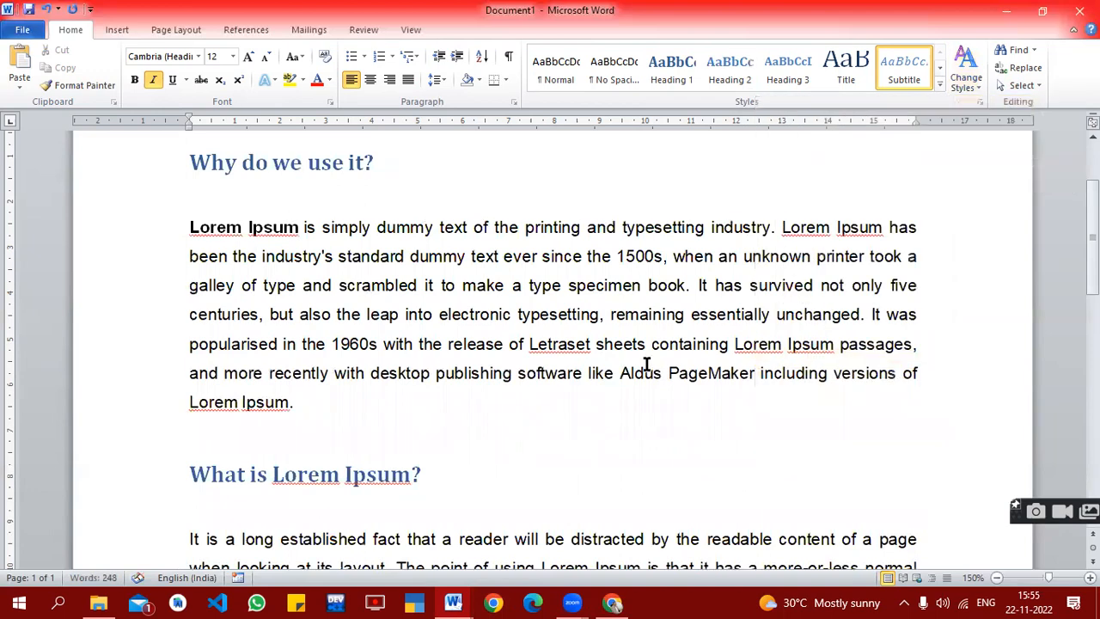
# - Zoom the document out to 80% to view more of the page at once
pyautogui.scroll(3, 610, 288)
pyautogui.scroll(-3, 610, 287)
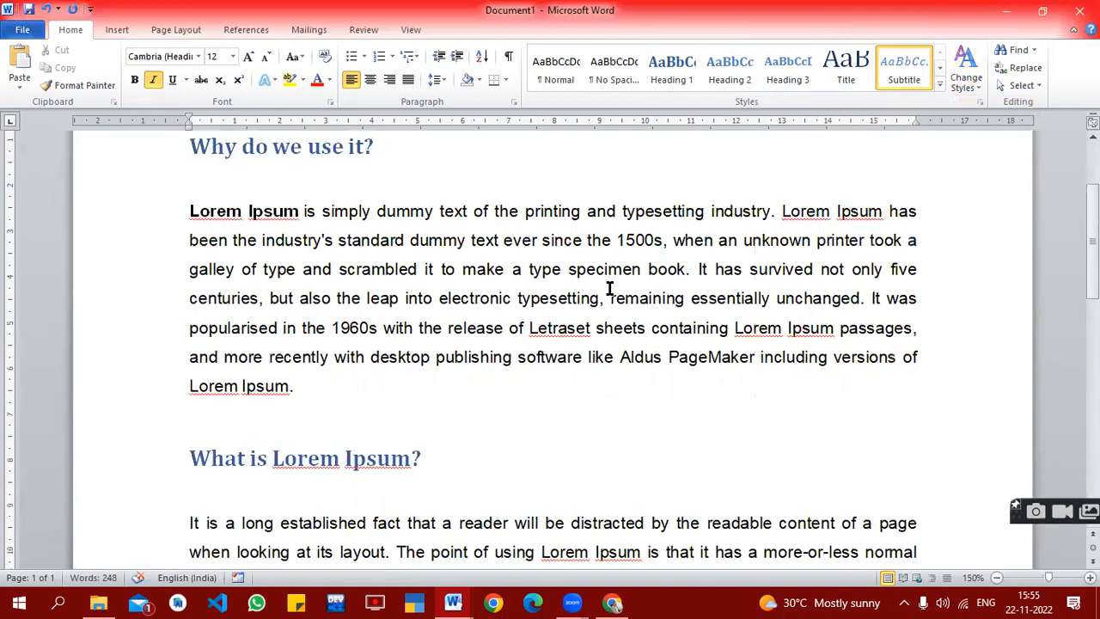
pyautogui.click(997, 578)
pyautogui.click(997, 578)
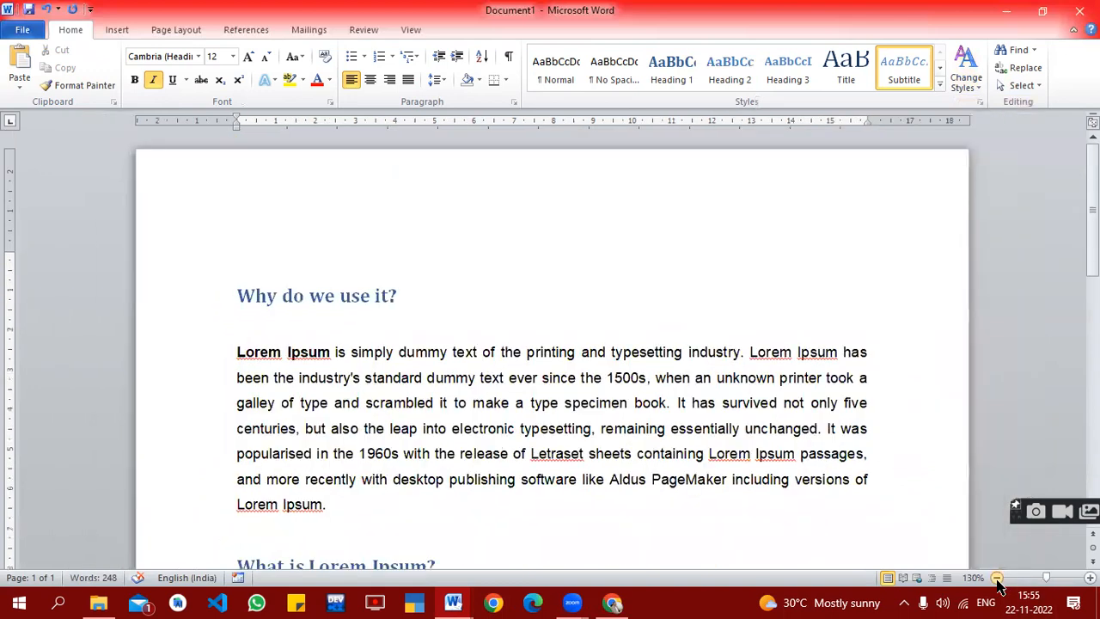
pyautogui.click(997, 579)
pyautogui.click(996, 578)
pyautogui.click(997, 578)
pyautogui.click(997, 579)
pyautogui.click(996, 578)
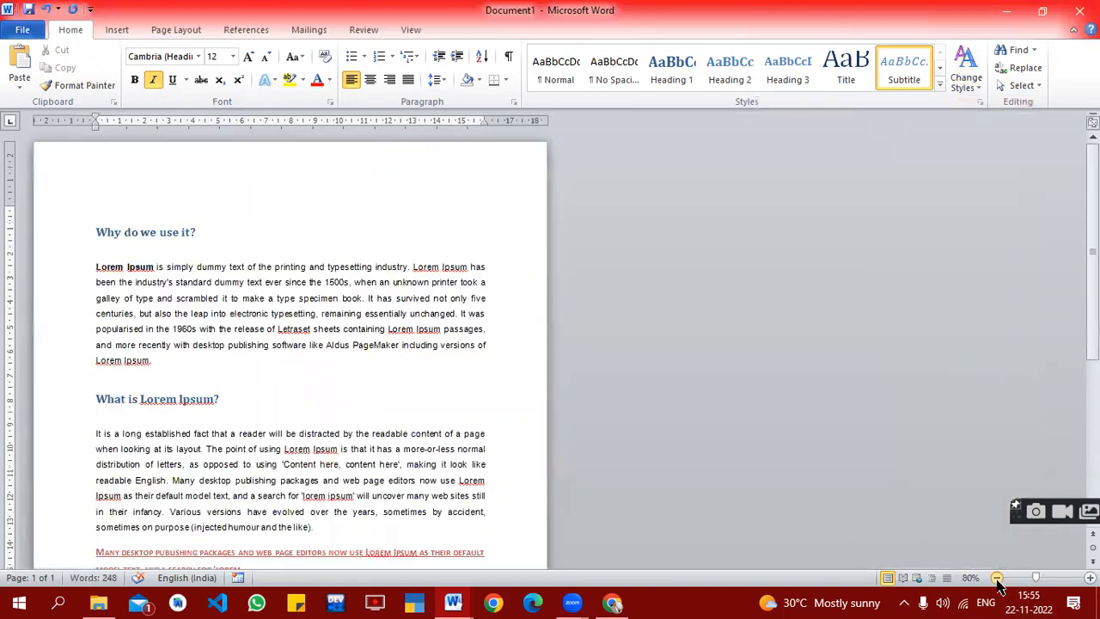
pyautogui.scroll(-1, 614, 327)
pyautogui.scroll(2, 614, 326)
# - Add the line "Raj computers eucation" above the "Why do we use it?" heading and apply the Title style to it
pyautogui.click(99, 227)
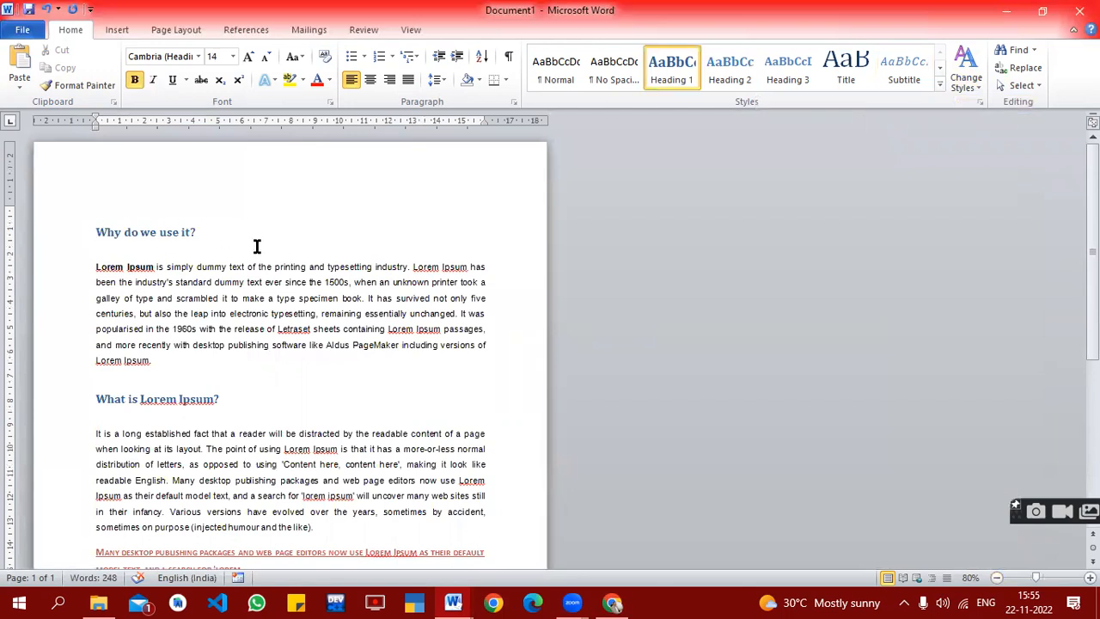
pyautogui.press('Return')
pyautogui.write('Raj computers')
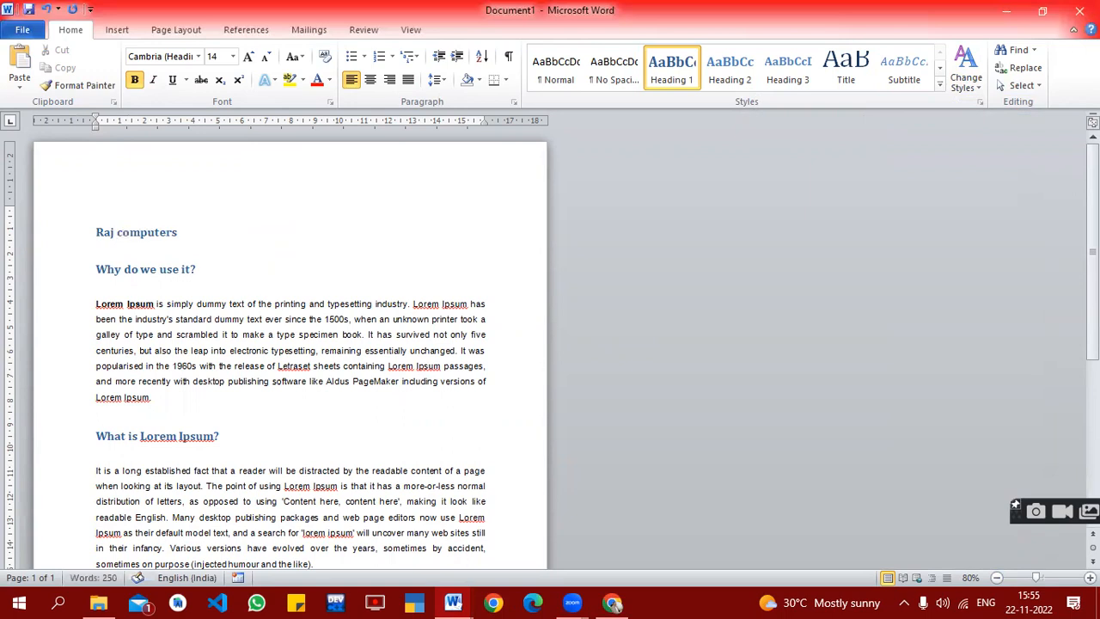
pyautogui.write(' eucation')
pyautogui.click(37, 244)
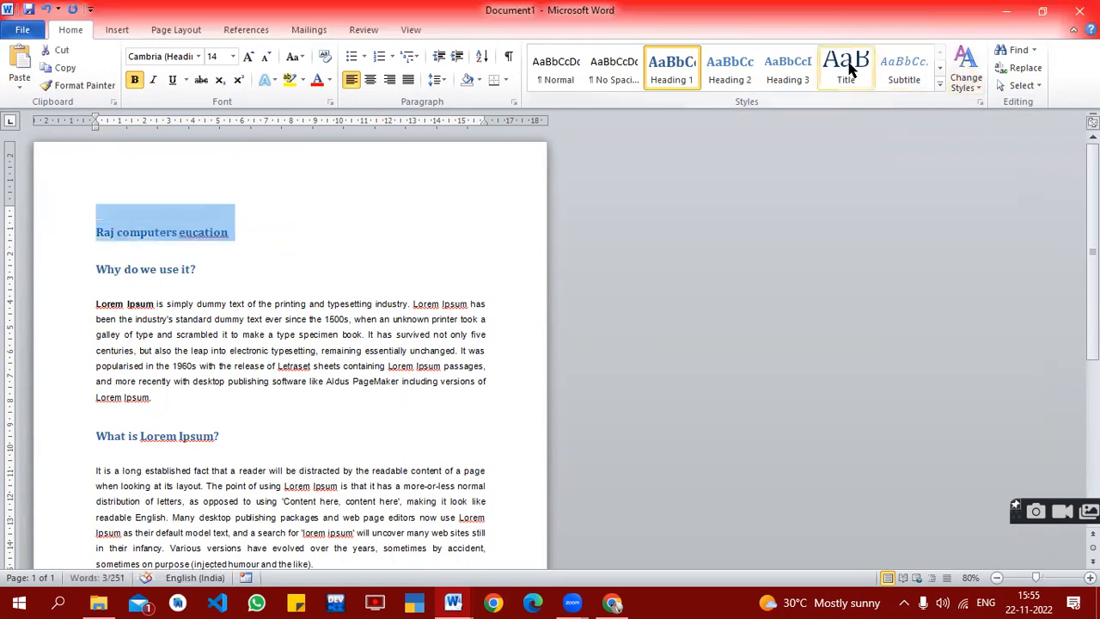
pyautogui.click(851, 69)
pyautogui.click(367, 242)
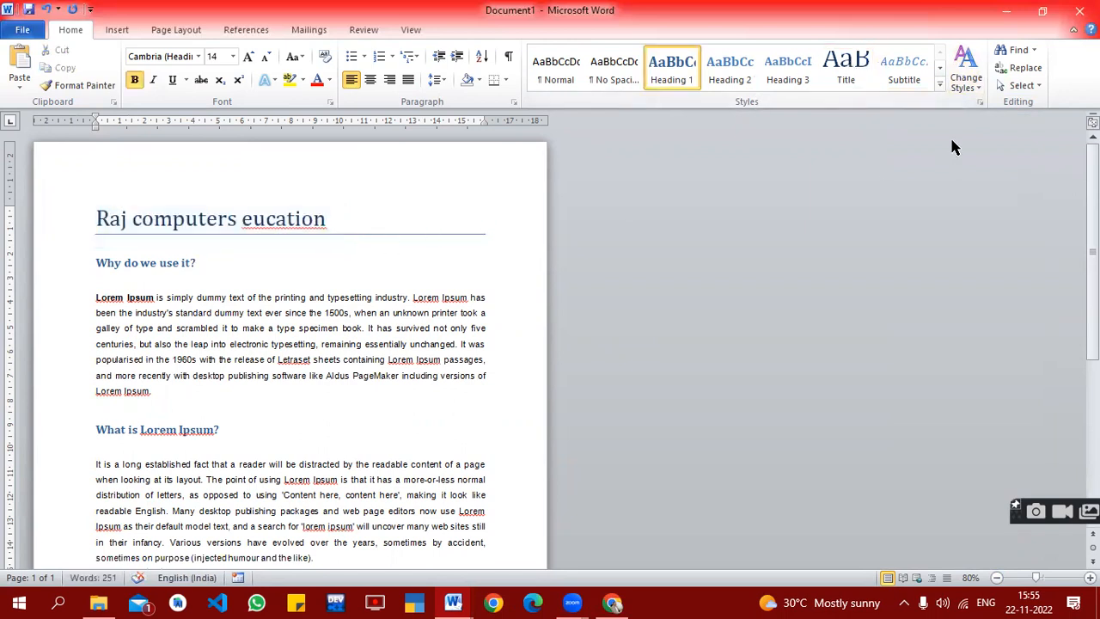
# - Apply the Fancy style set to the document
pyautogui.click(973, 84)
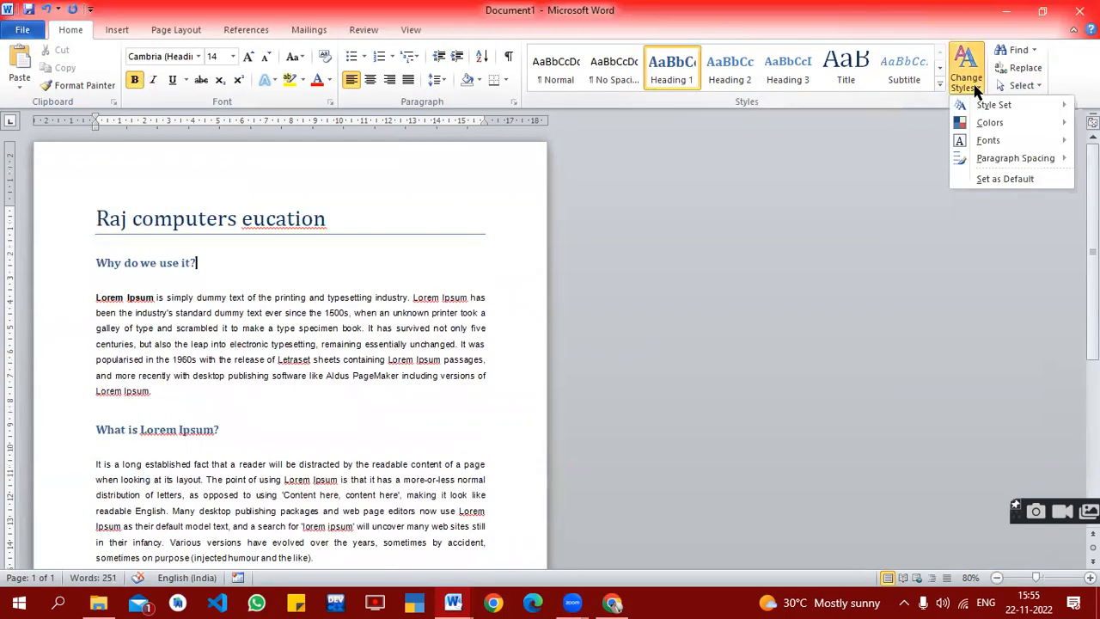
pyautogui.moveTo(985, 113)
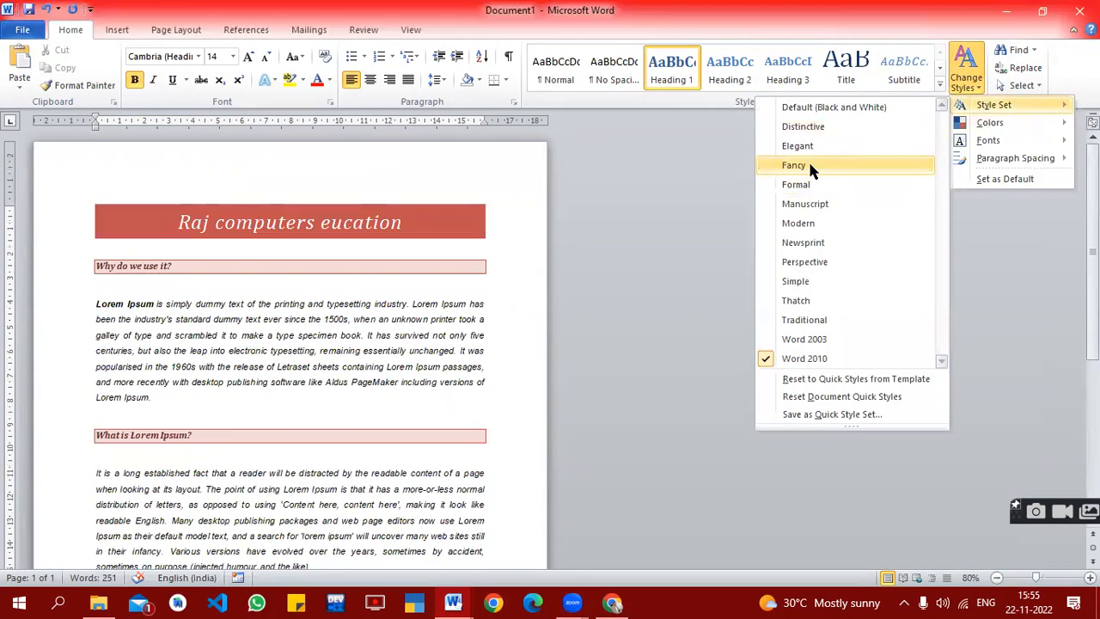
pyautogui.click(810, 166)
pyautogui.click(230, 262)
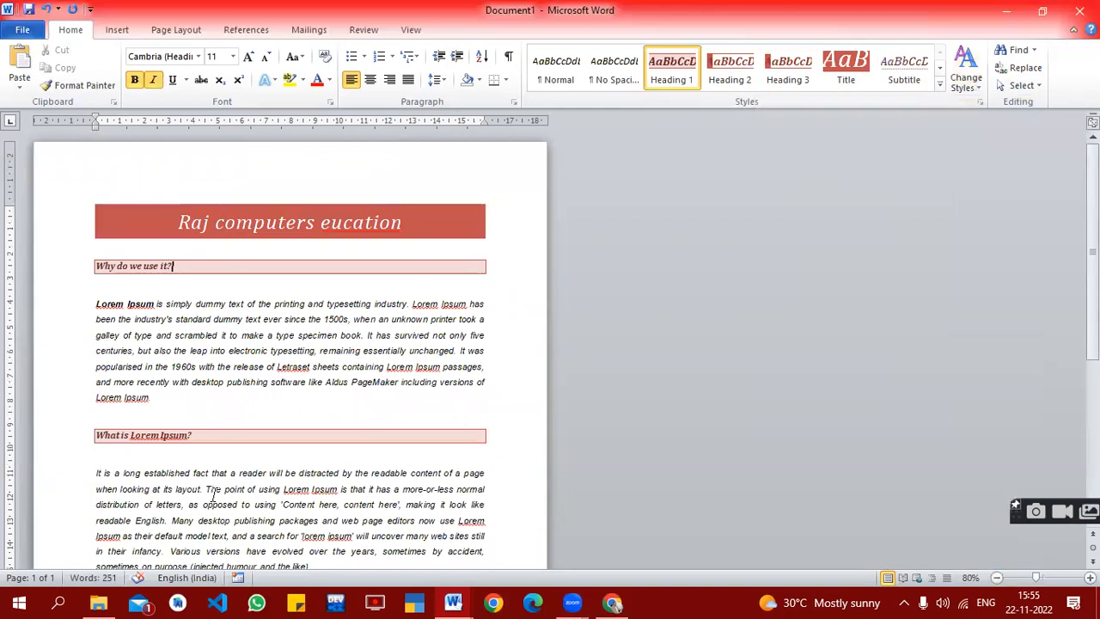
# - Change the document's style colors to the built-in Elemental scheme and review the pages
pyautogui.click(979, 86)
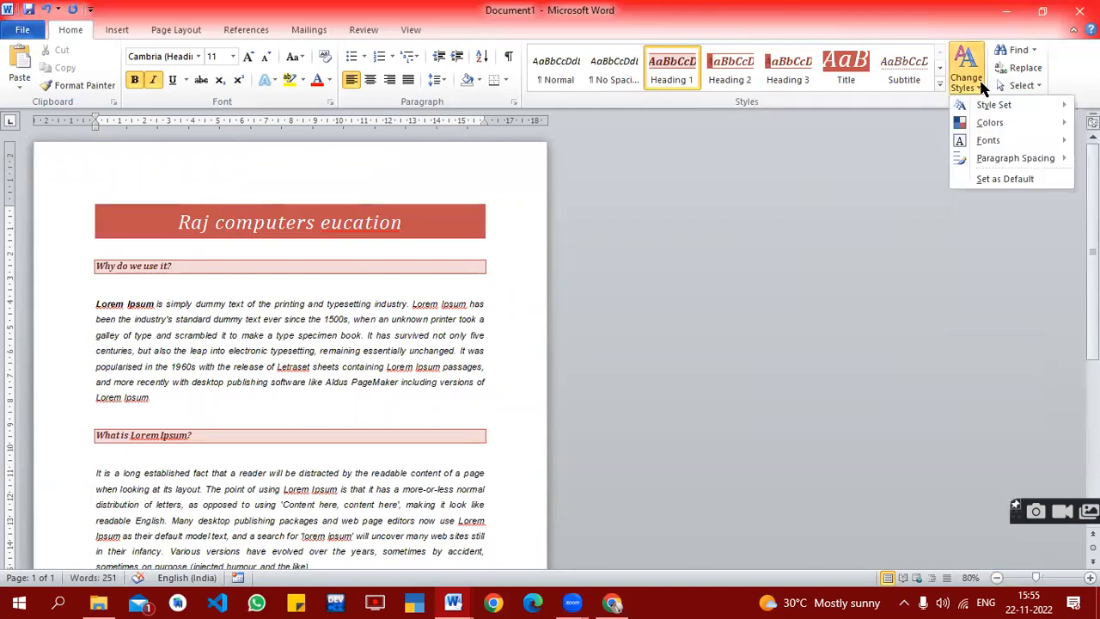
pyautogui.moveTo(994, 123)
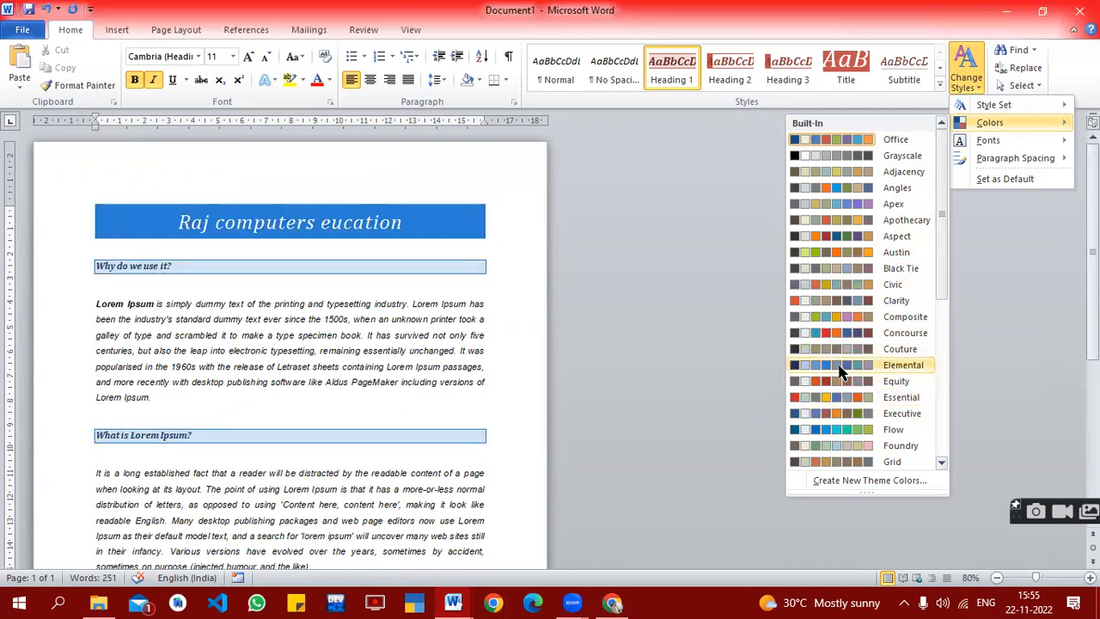
pyautogui.click(840, 371)
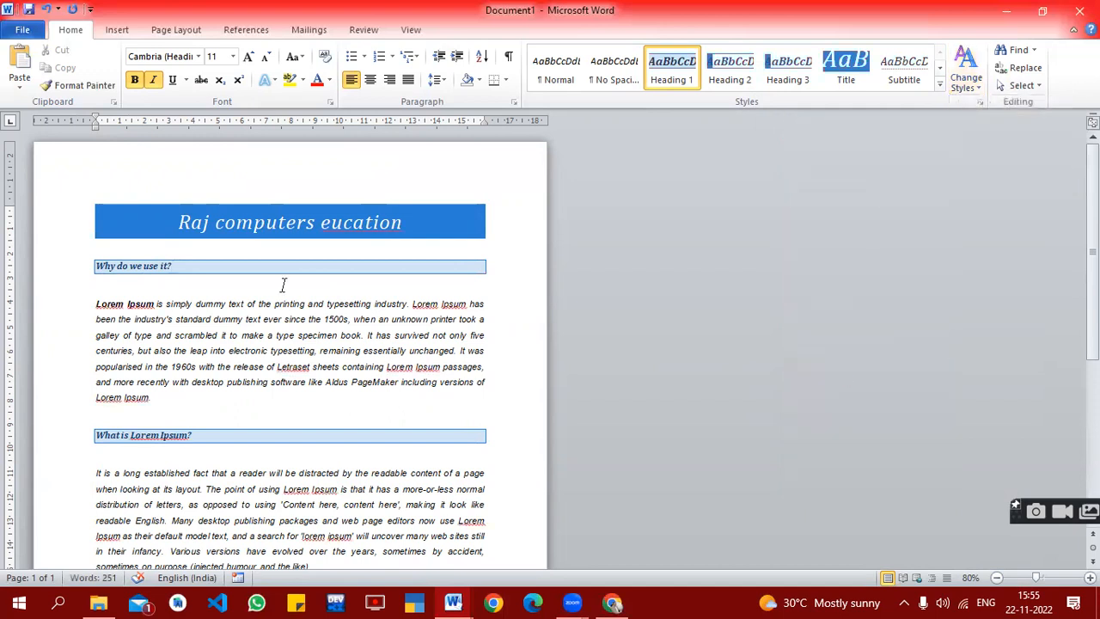
pyautogui.scroll(-6, 246, 324)
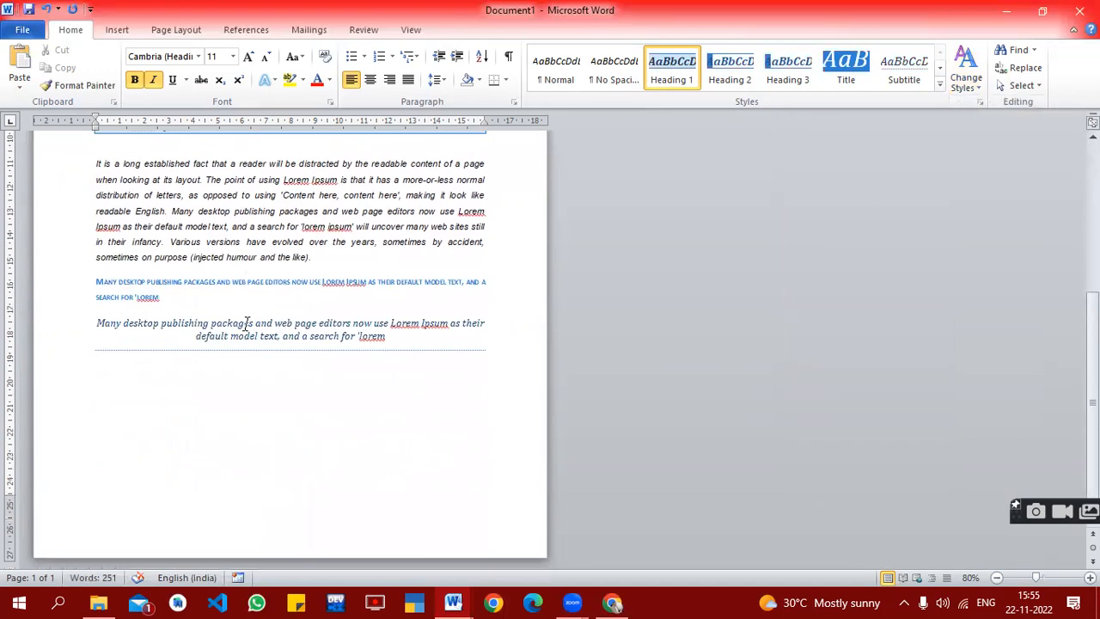
pyautogui.scroll(6, 246, 324)
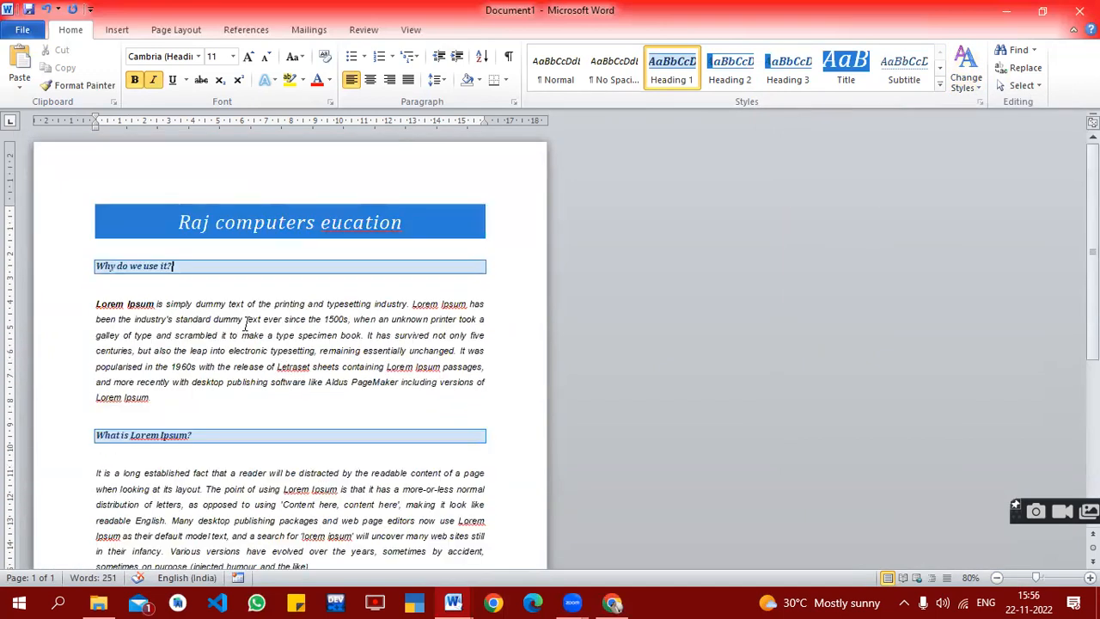
# - Try inserting a blank page after the "Why do we use it?" heading and undo the insertion
pyautogui.click(109, 29)
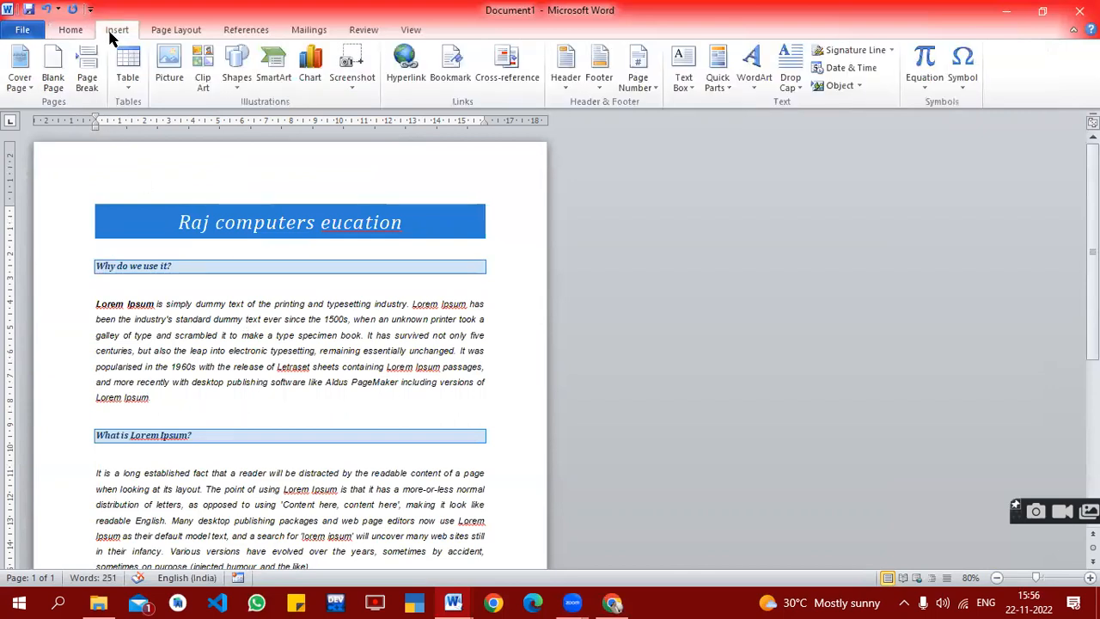
pyautogui.click(57, 79)
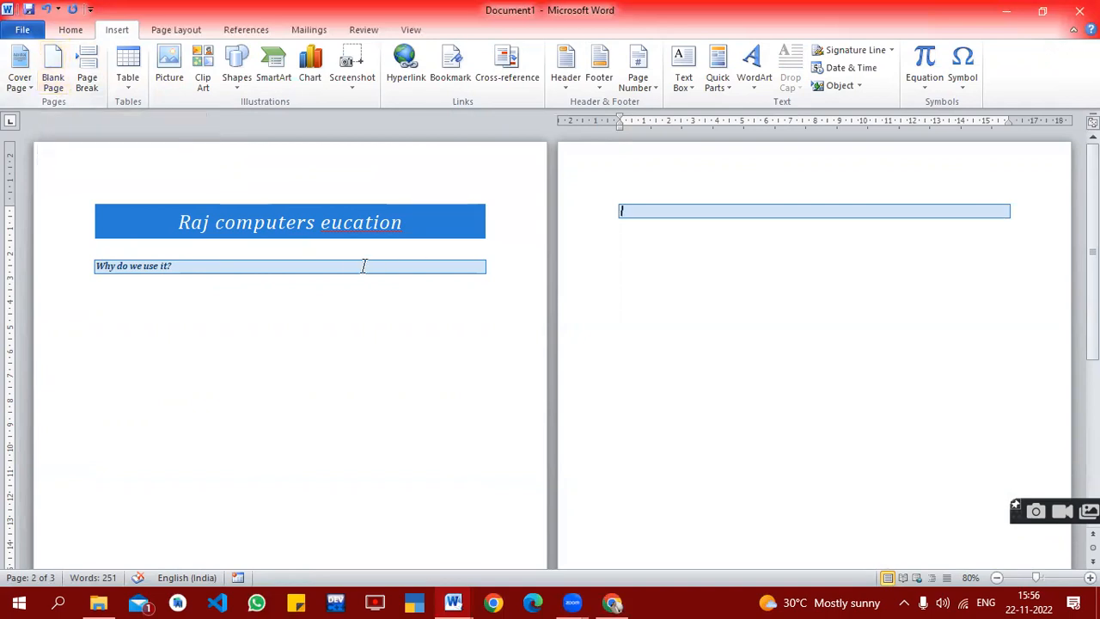
pyautogui.scroll(-1, 349, 261)
pyautogui.scroll(-17, 349, 263)
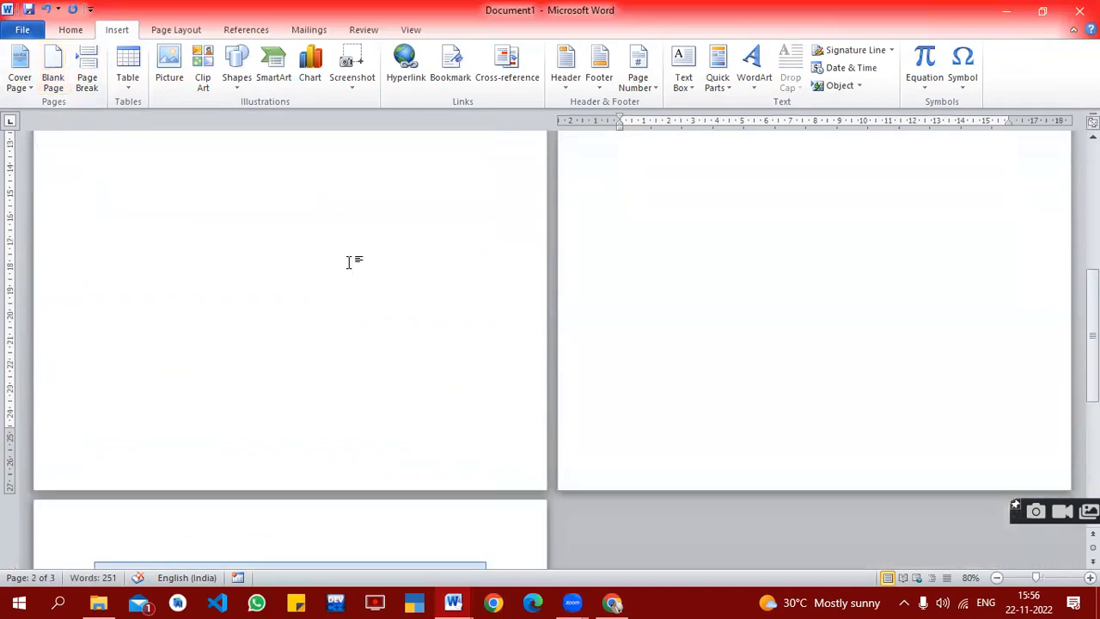
pyautogui.scroll(5, 349, 263)
pyautogui.scroll(10, 349, 262)
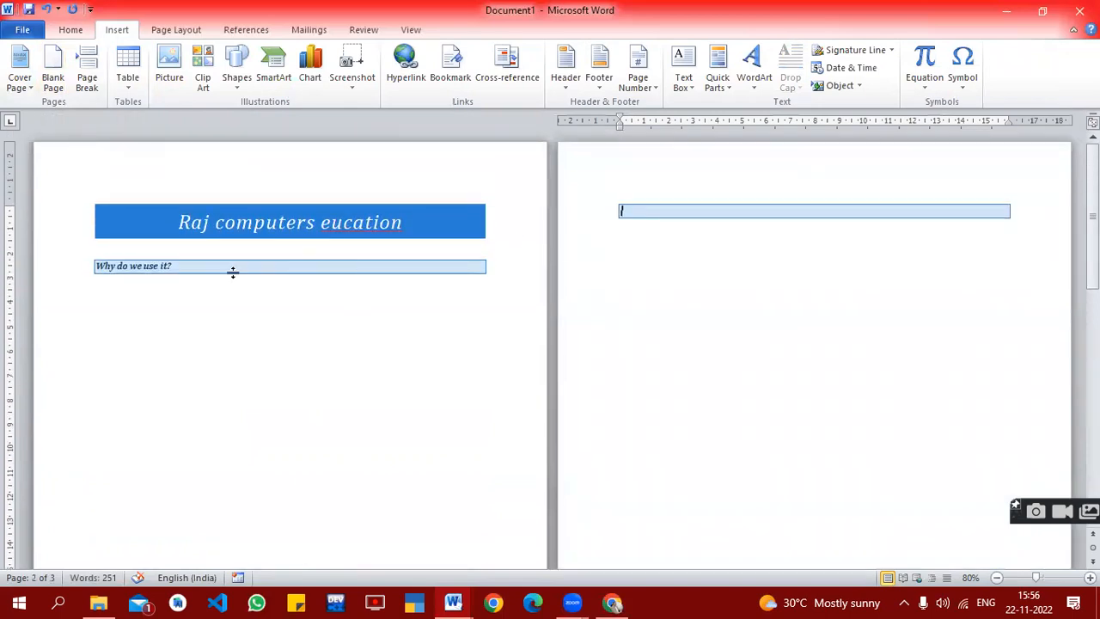
pyautogui.click(218, 267)
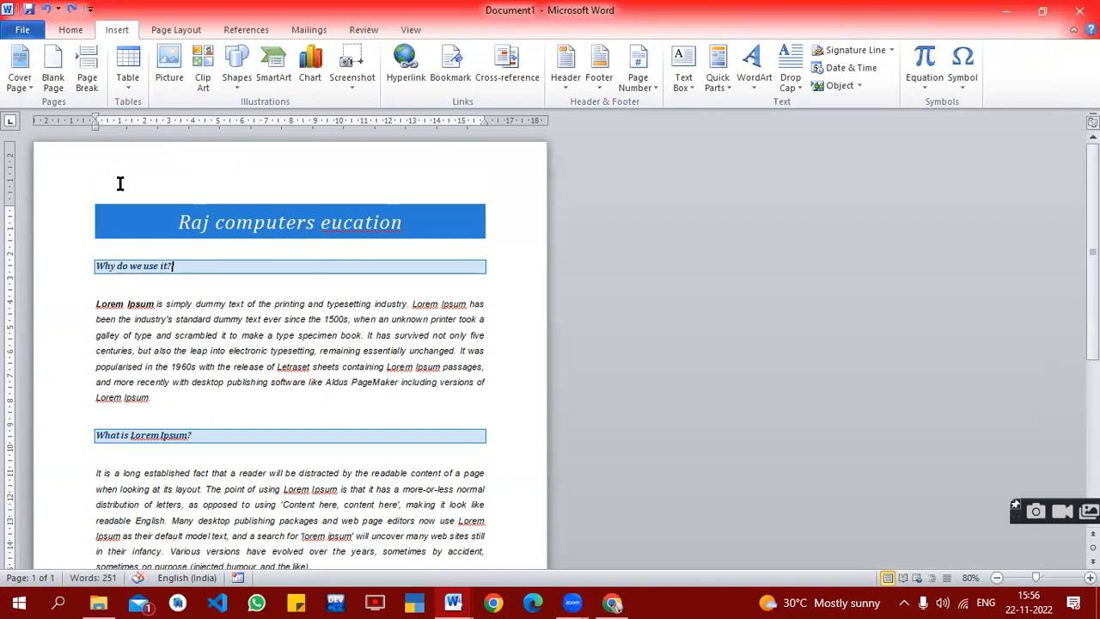
# - Start a new text position below the Subtitle passage at the document's end and insert a blank page there
pyautogui.scroll(-6, 215, 304)
pyautogui.click(168, 435)
pyautogui.doubleClick(434, 412)
pyautogui.doubleClick(133, 432)
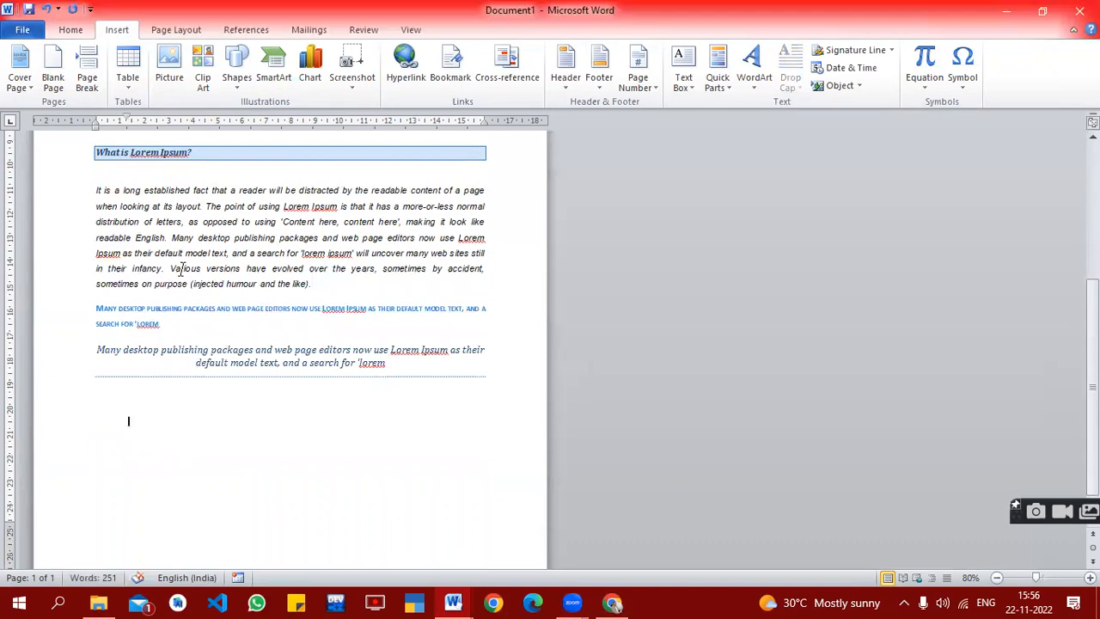
pyautogui.click(72, 31)
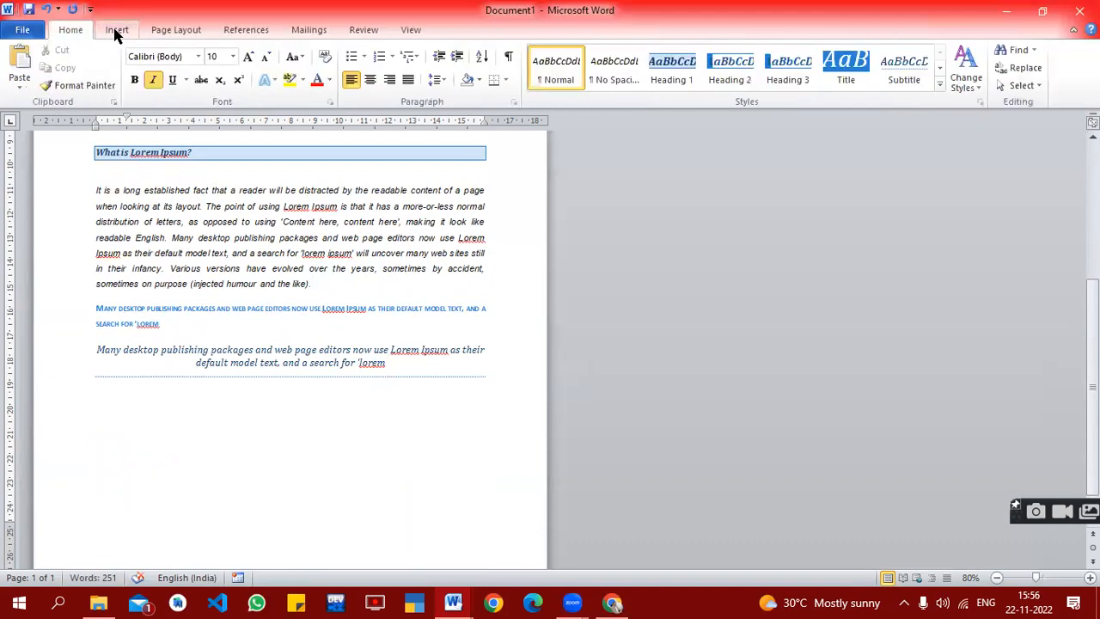
pyautogui.click(115, 31)
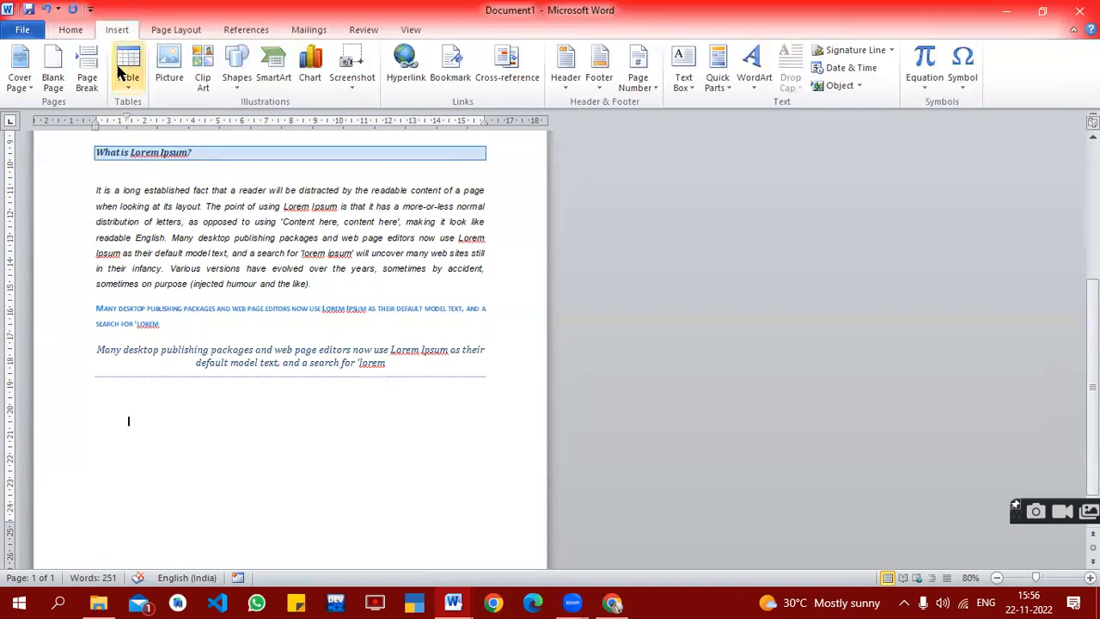
pyautogui.click(52, 82)
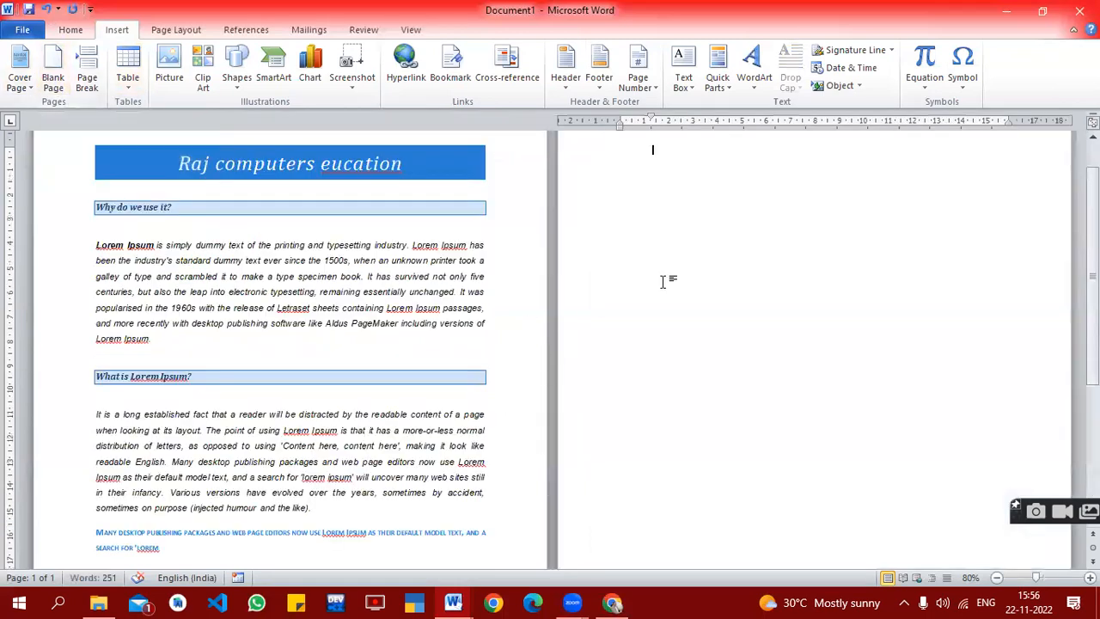
pyautogui.scroll(-5, 662, 282)
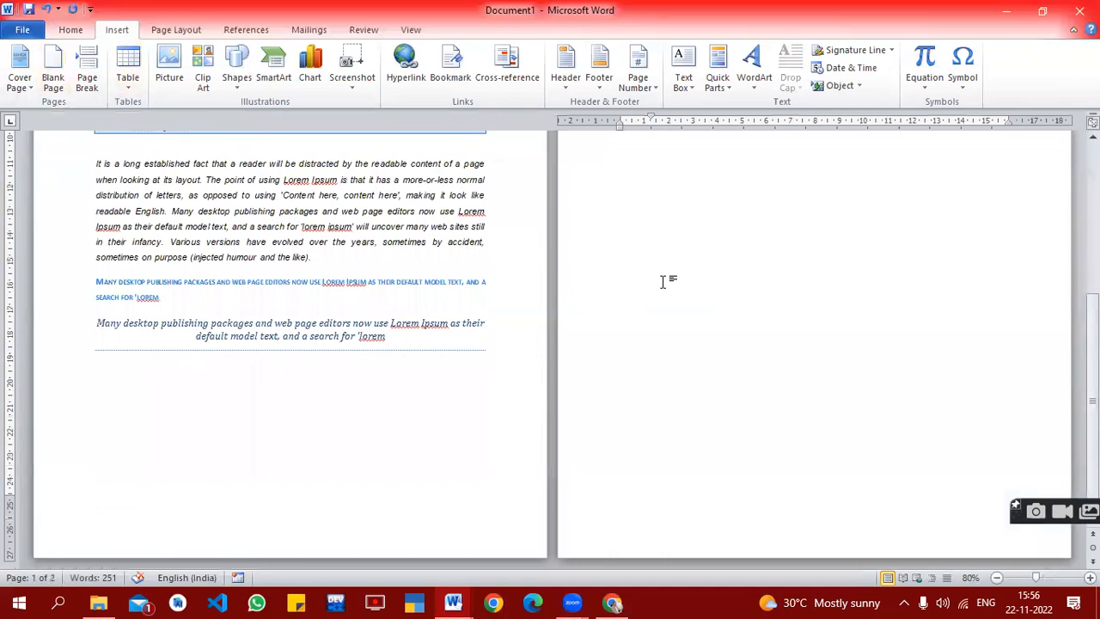
# - Add an empty paragraph above the "What is Lorem Ipsum?" heading, insert a page break there and review the pages
pyautogui.scroll(3, 662, 282)
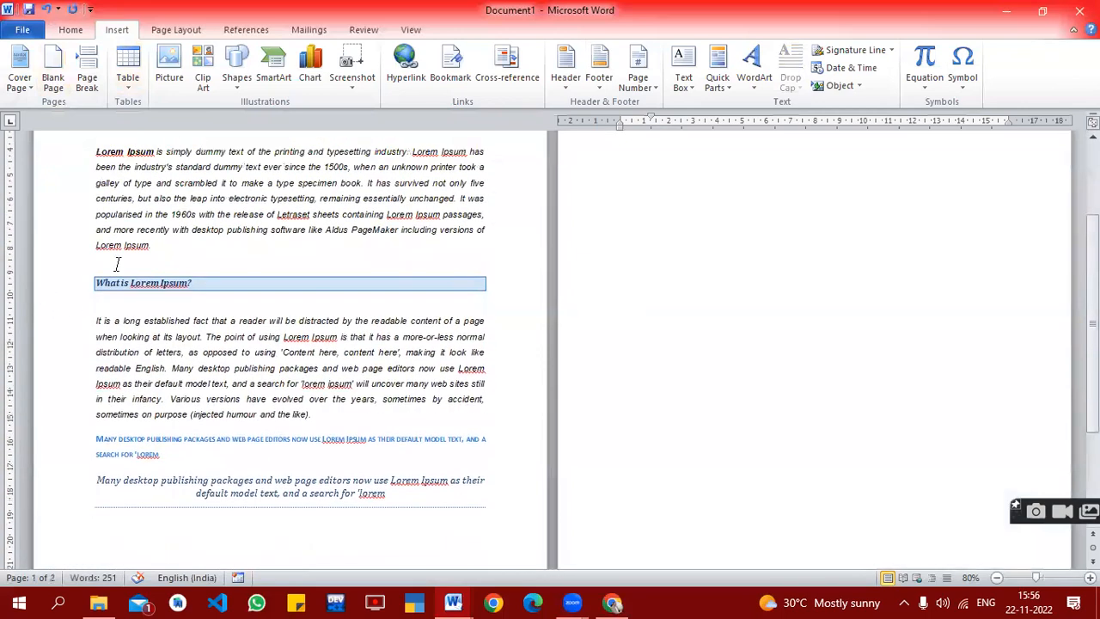
pyautogui.click(117, 264)
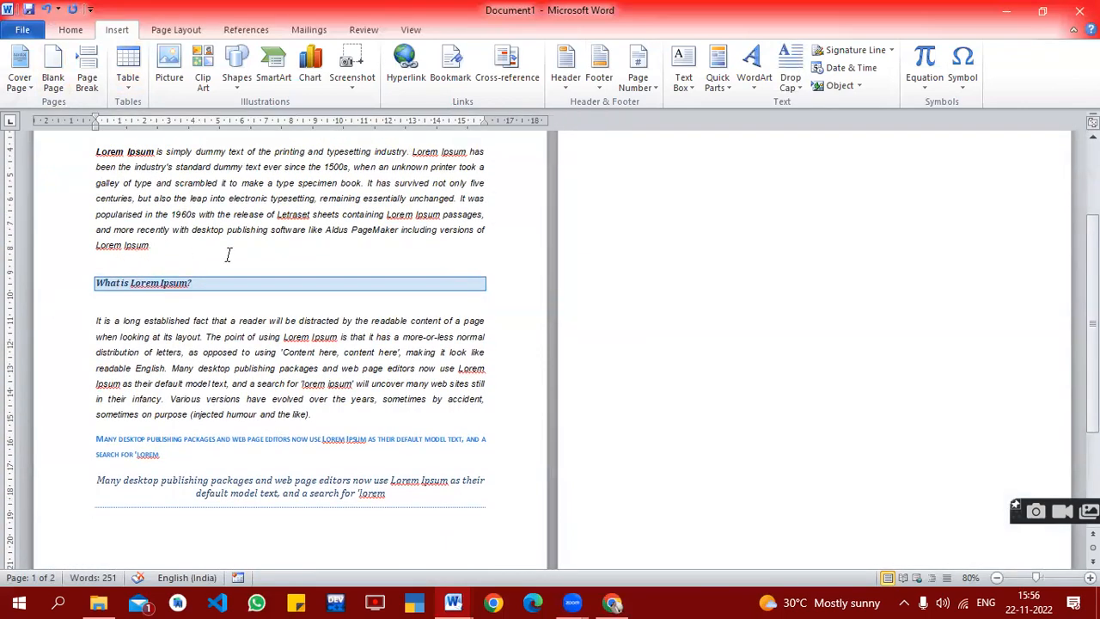
pyautogui.press('Return')
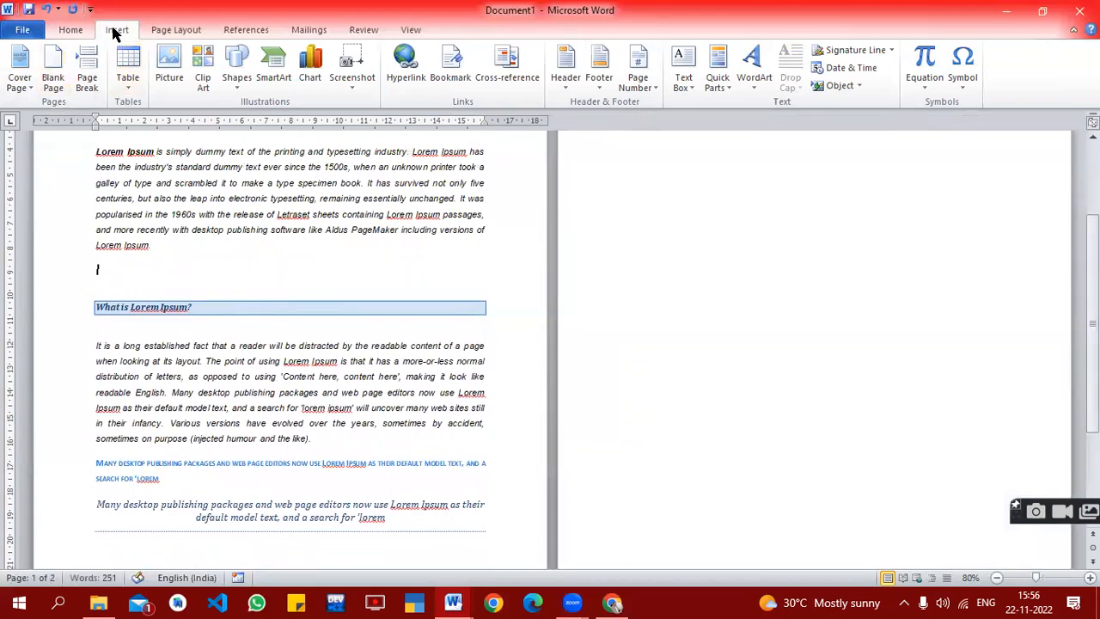
pyautogui.click(90, 79)
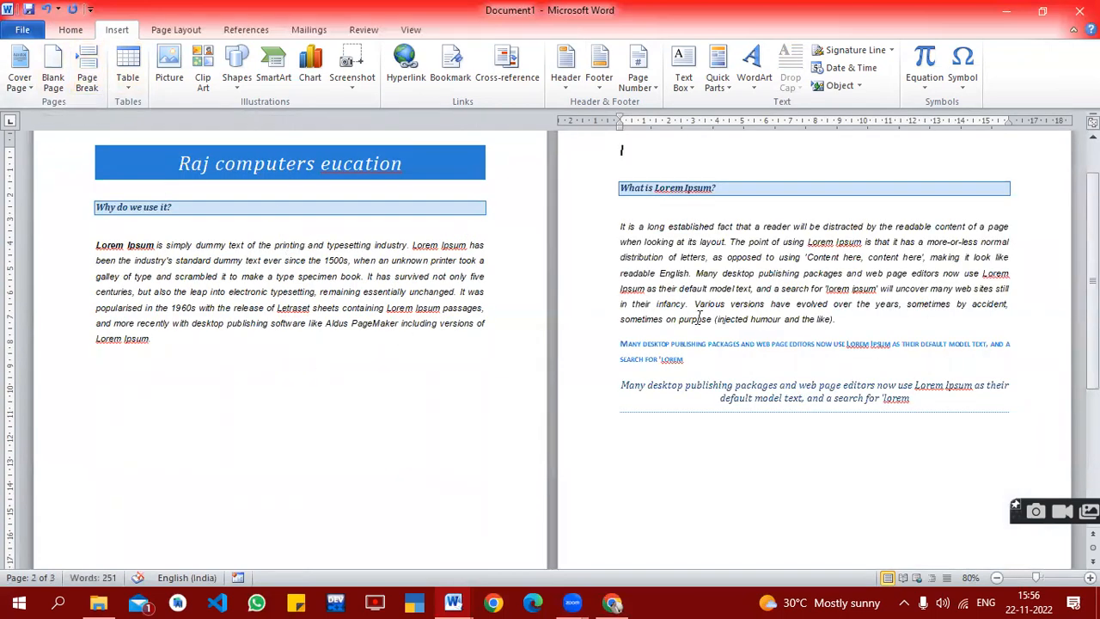
pyautogui.scroll(-10, 748, 361)
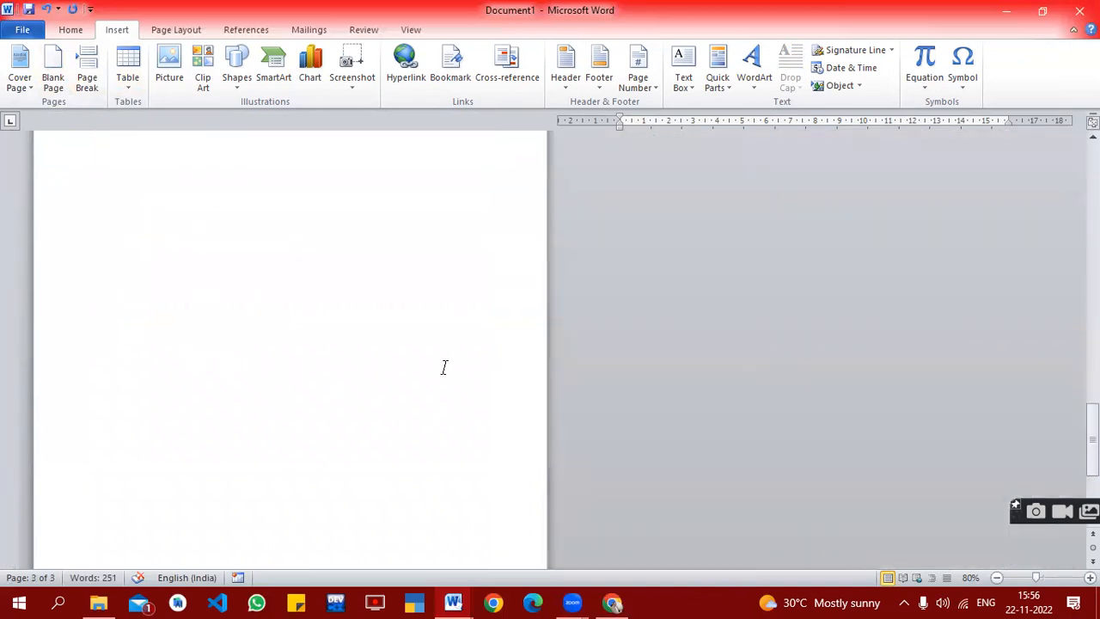
pyautogui.scroll(10, 444, 367)
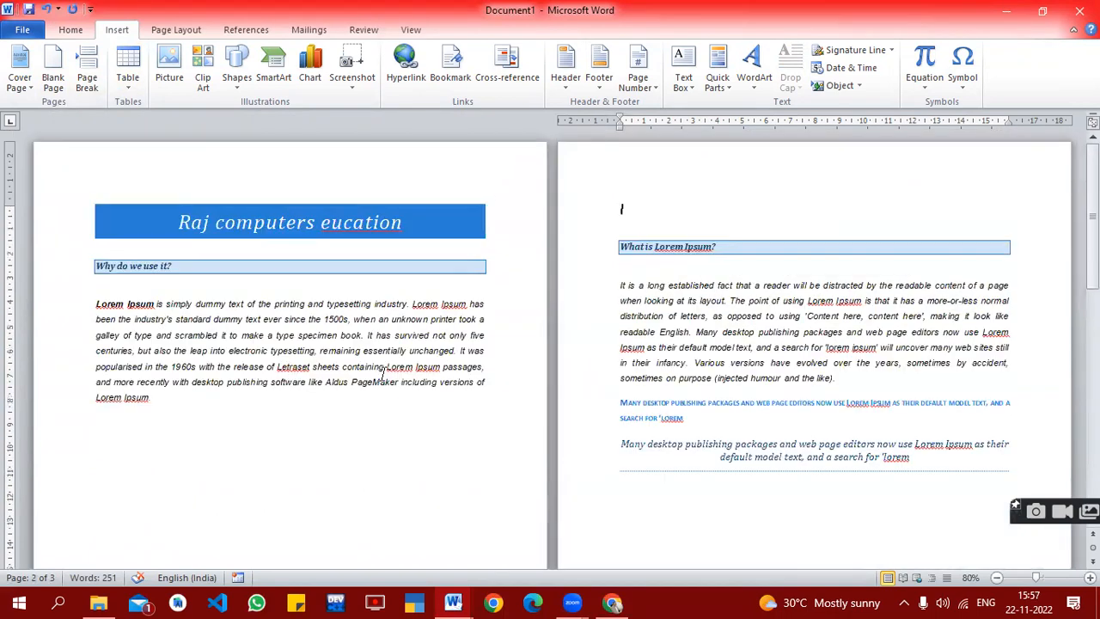
# - Browse the built-in cover pages and insert the Exposure design at the start of the document
pyautogui.click(68, 29)
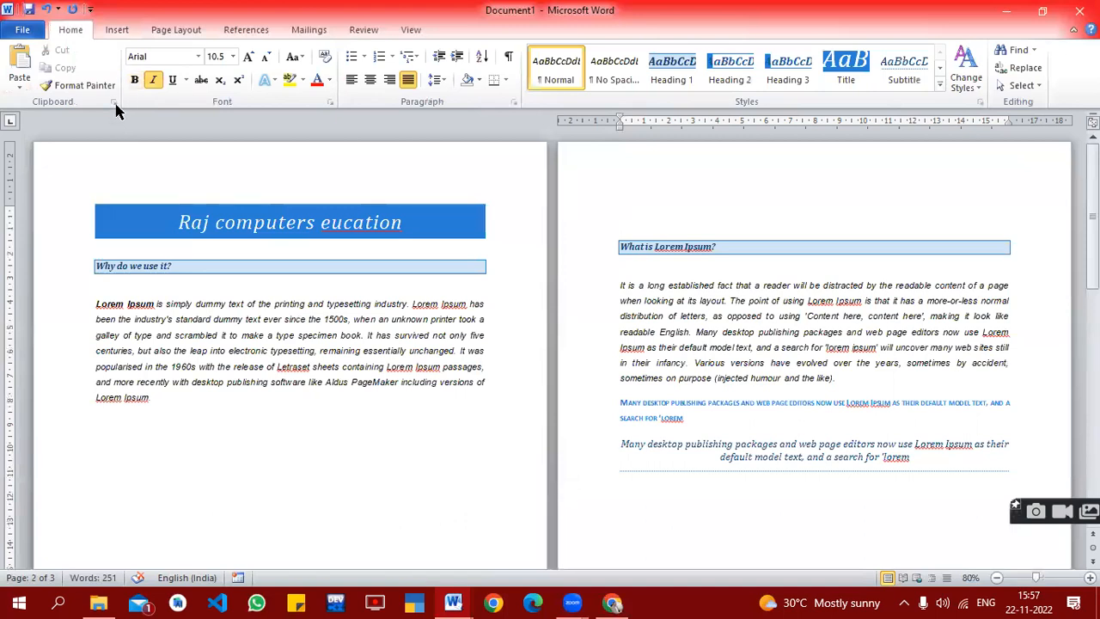
pyautogui.click(118, 30)
pyautogui.click(27, 84)
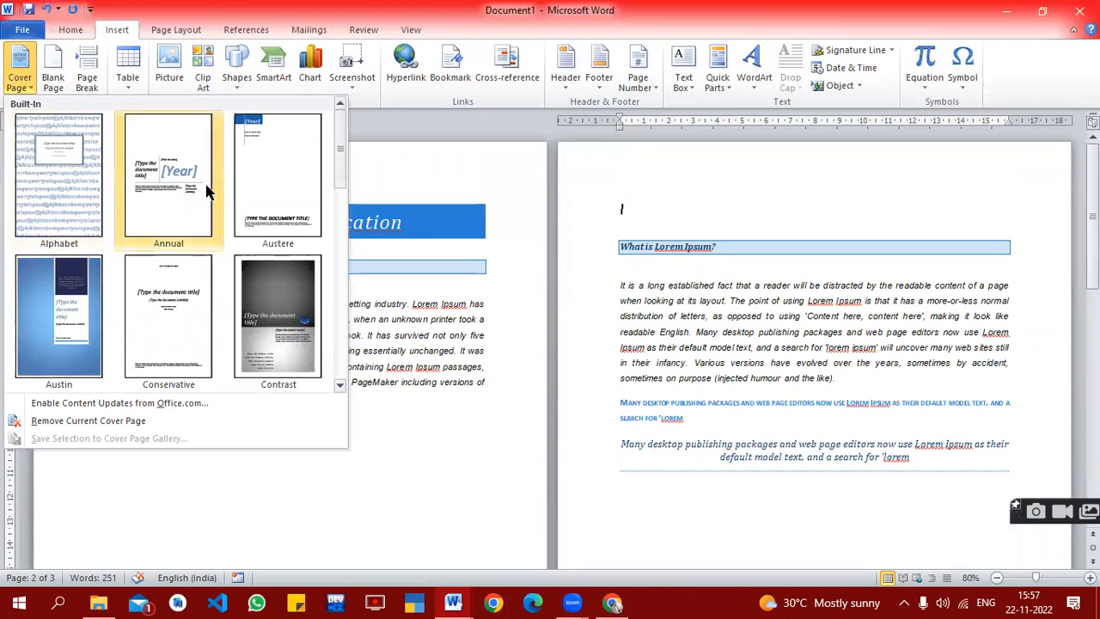
pyautogui.scroll(-4, 207, 189)
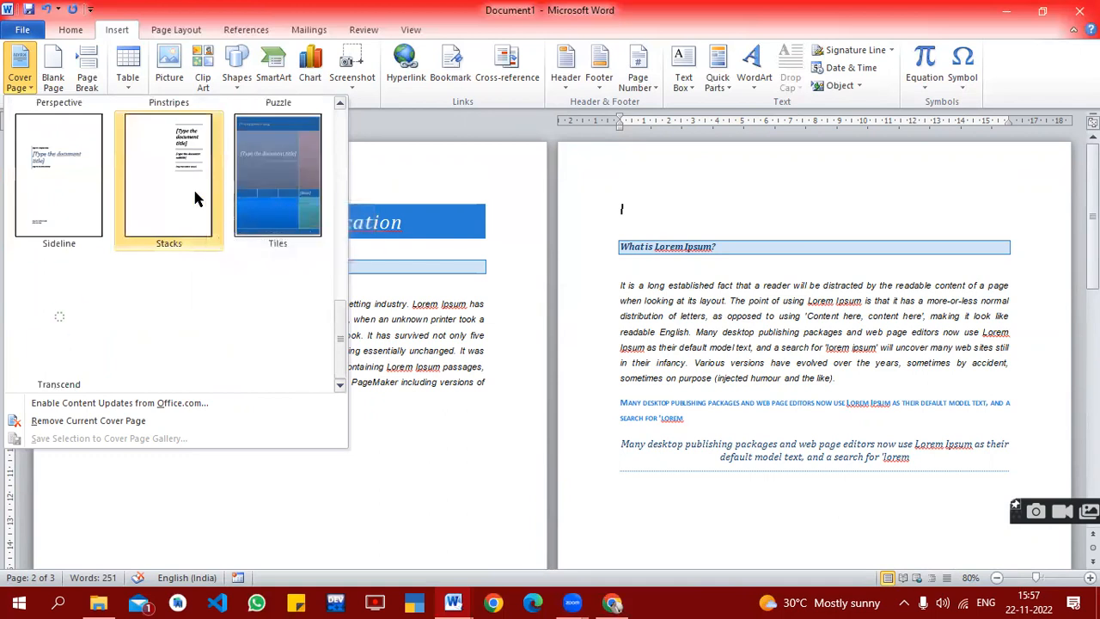
pyautogui.scroll(3, 170, 203)
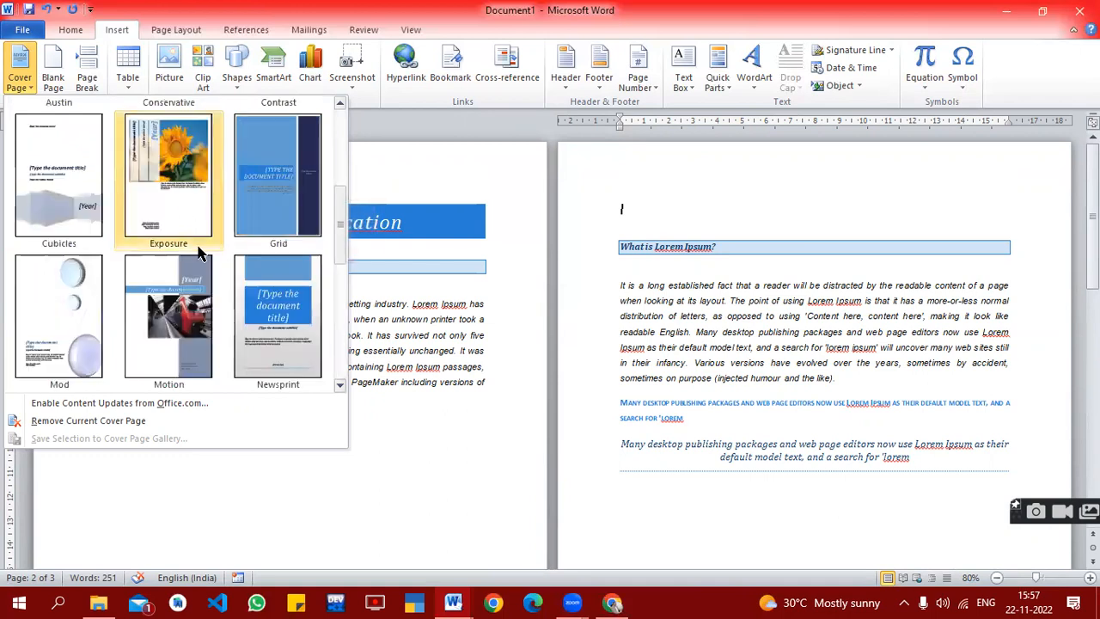
pyautogui.click(181, 202)
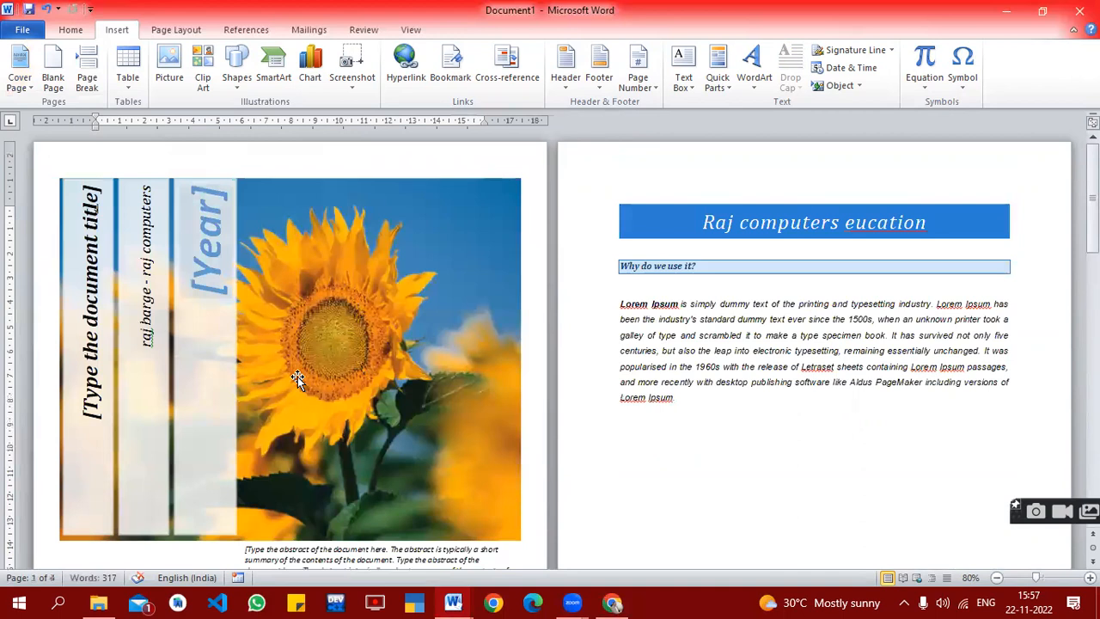
# - Set the cover page's Year field to 2022 by choosing the date 10 November 2022
pyautogui.click(213, 240)
pyautogui.click(242, 241)
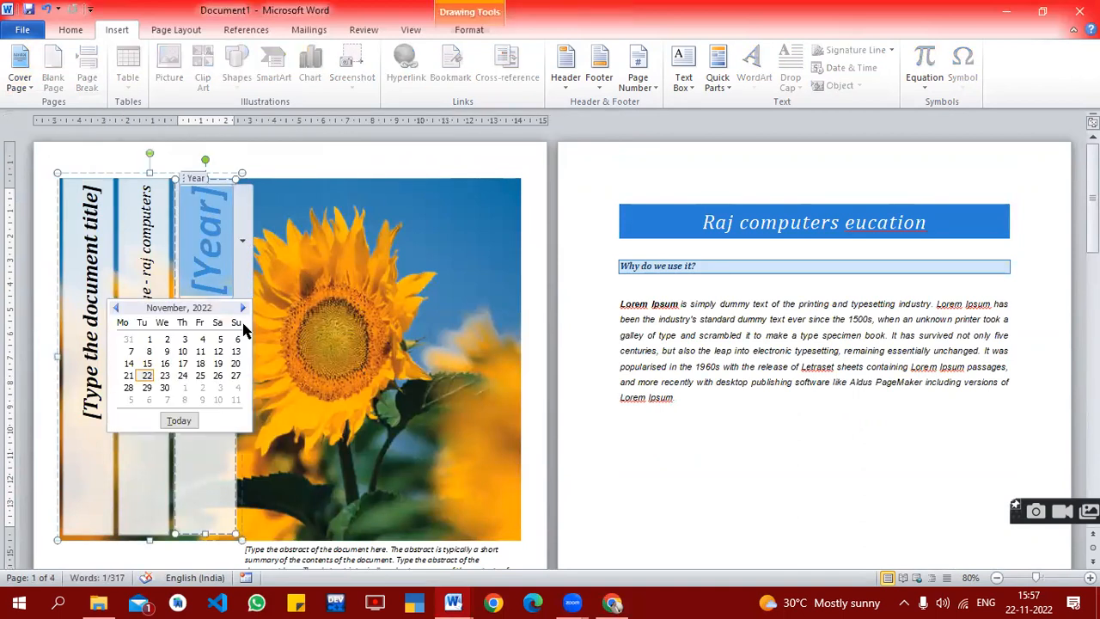
pyautogui.click(183, 352)
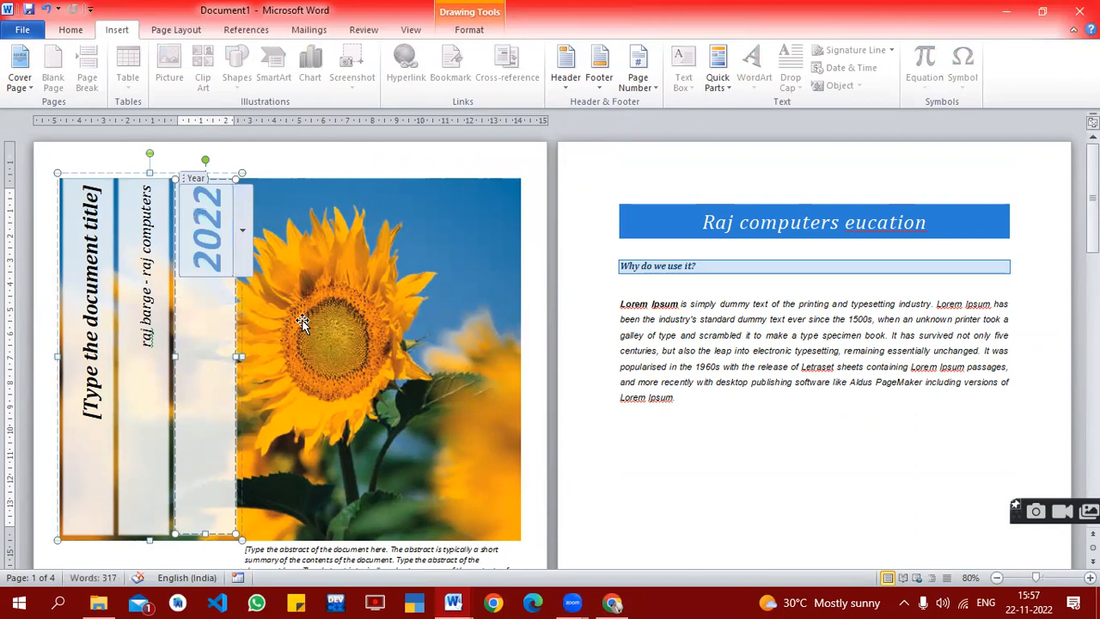
pyautogui.click(412, 327)
# - Enter "Raj Computers Education" as the company name at the bottom of the cover page
pyautogui.scroll(-3, 517, 320)
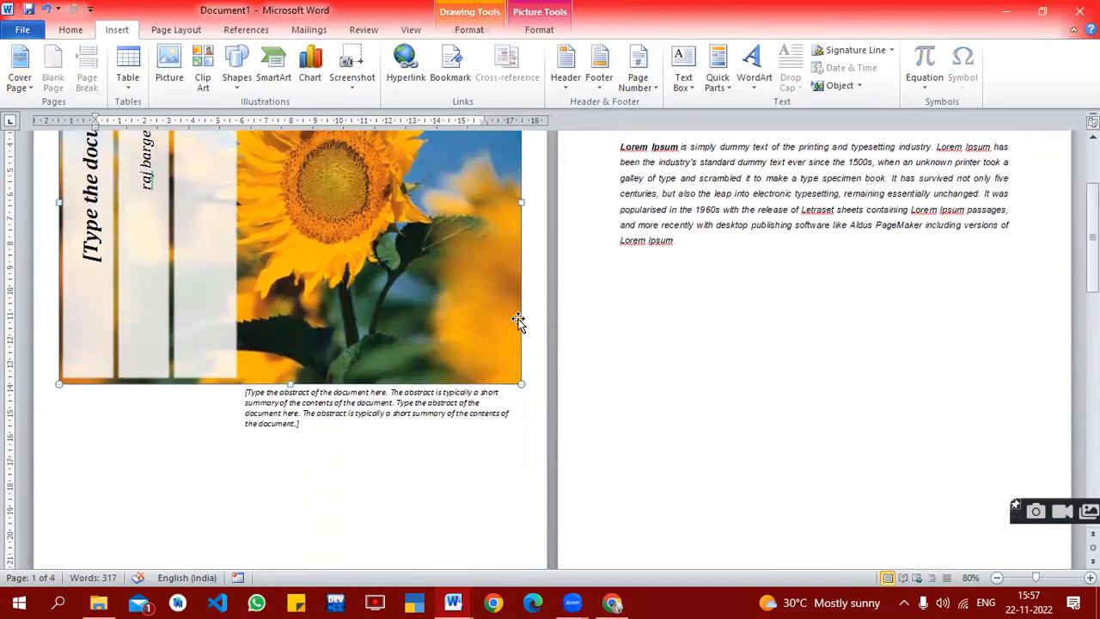
pyautogui.scroll(-2, 518, 320)
pyautogui.click(287, 301)
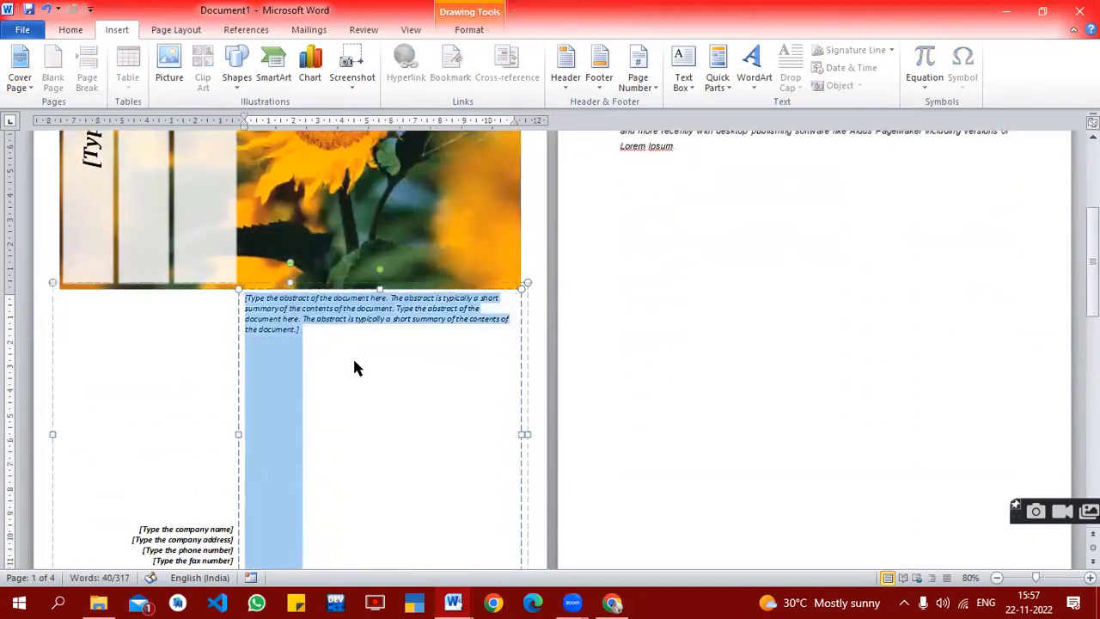
pyautogui.scroll(-3, 356, 375)
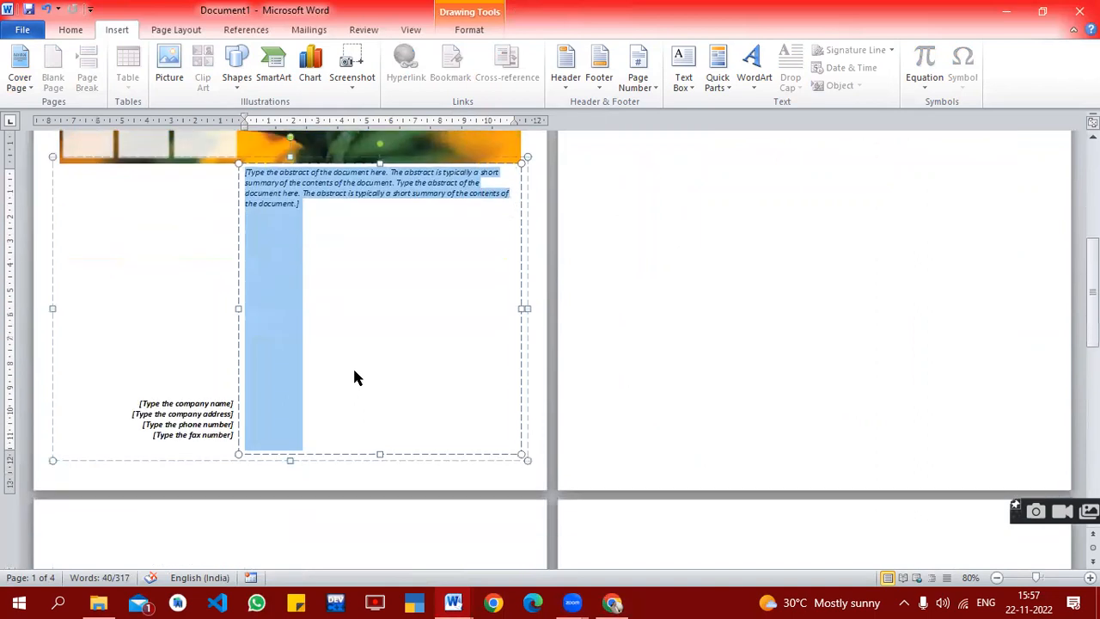
pyautogui.click(189, 404)
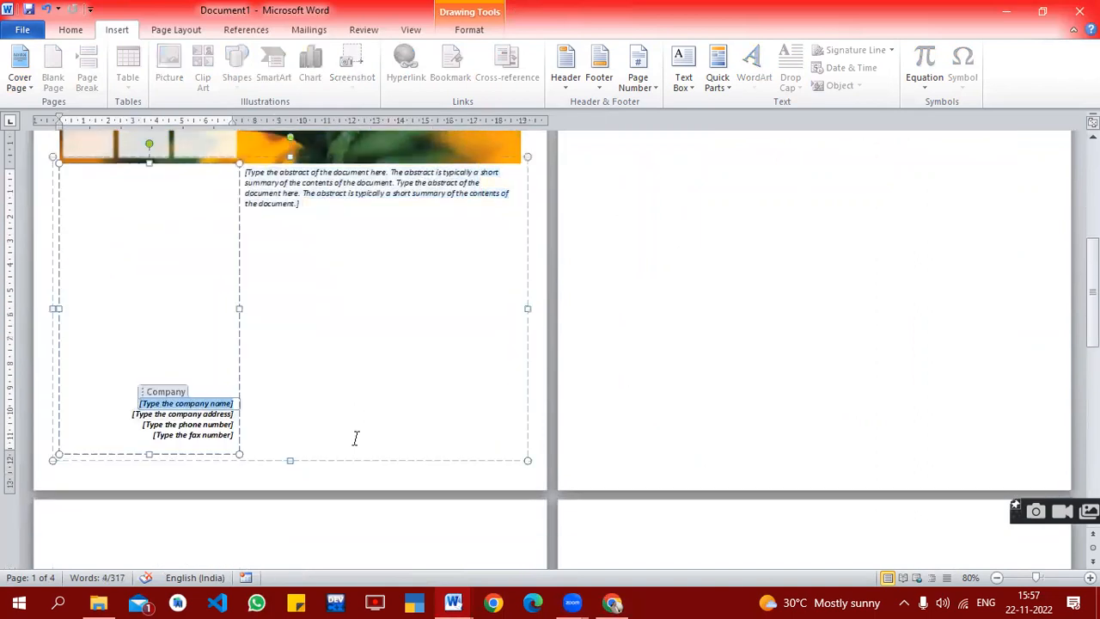
pyautogui.write('Raj Computers e')
pyautogui.press('BackSpace')
pyautogui.press('BackSpace')
pyautogui.write('Education')
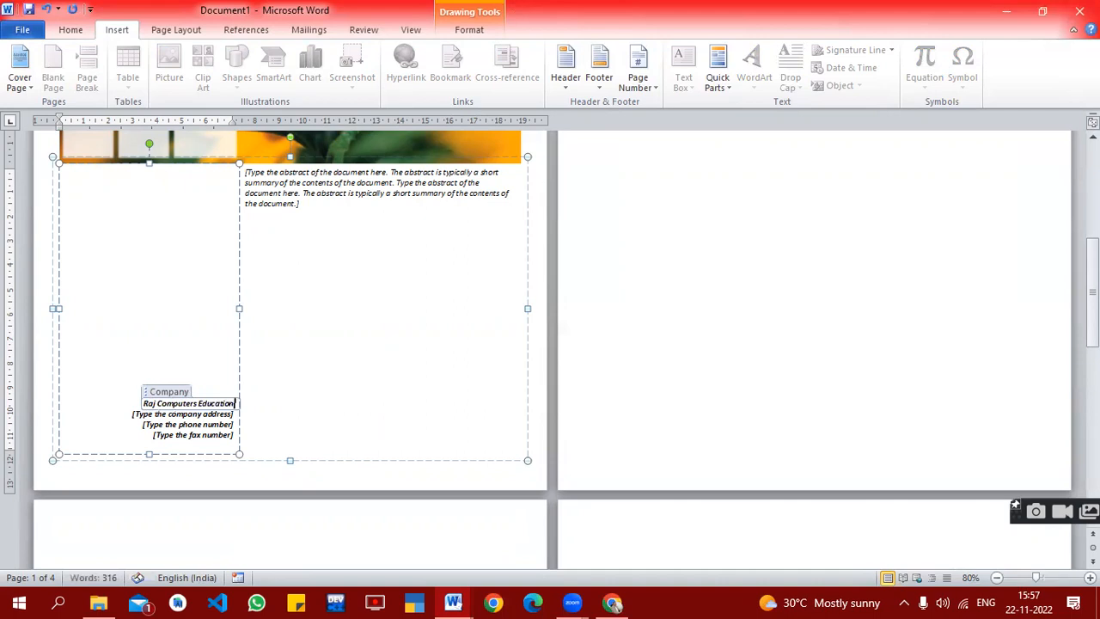
# - Select the company address placeholder below the company name on the cover page
pyautogui.click(211, 416)
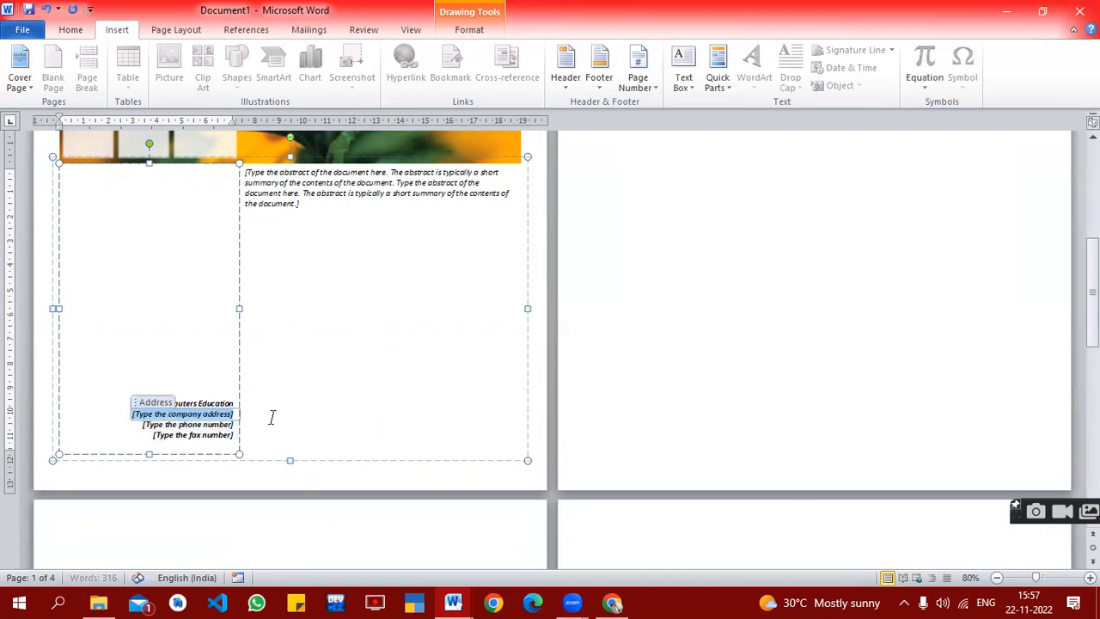